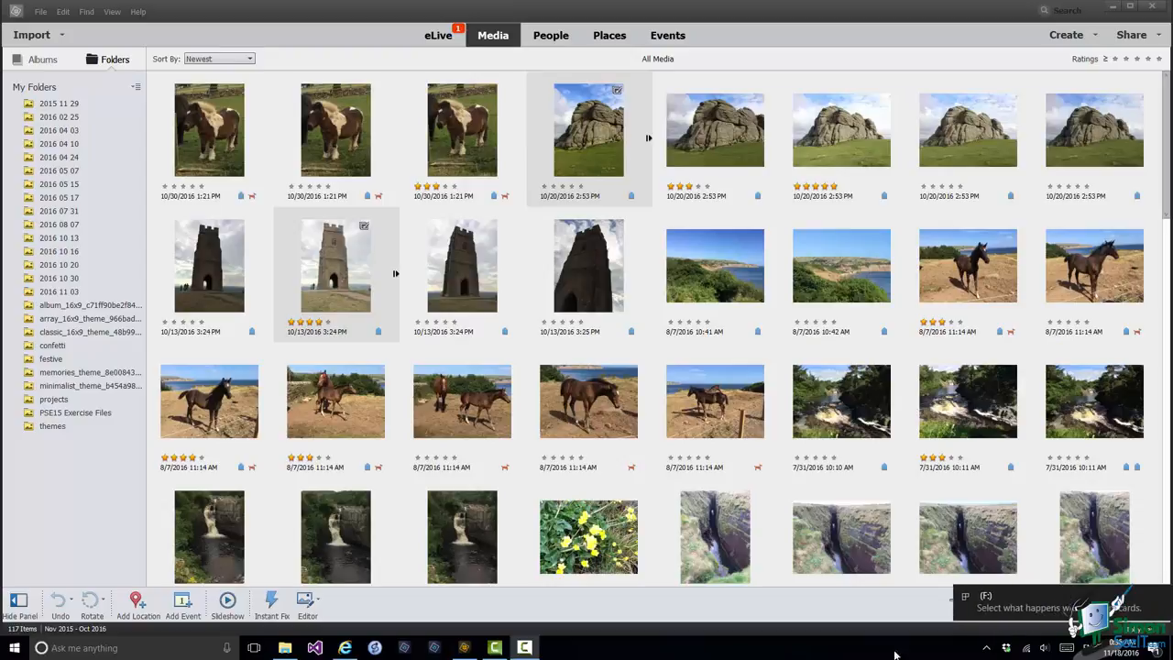
View the AutoPlay actions offered for the F: memory card and dismiss the list without choosing one.
left_click(1053, 607)
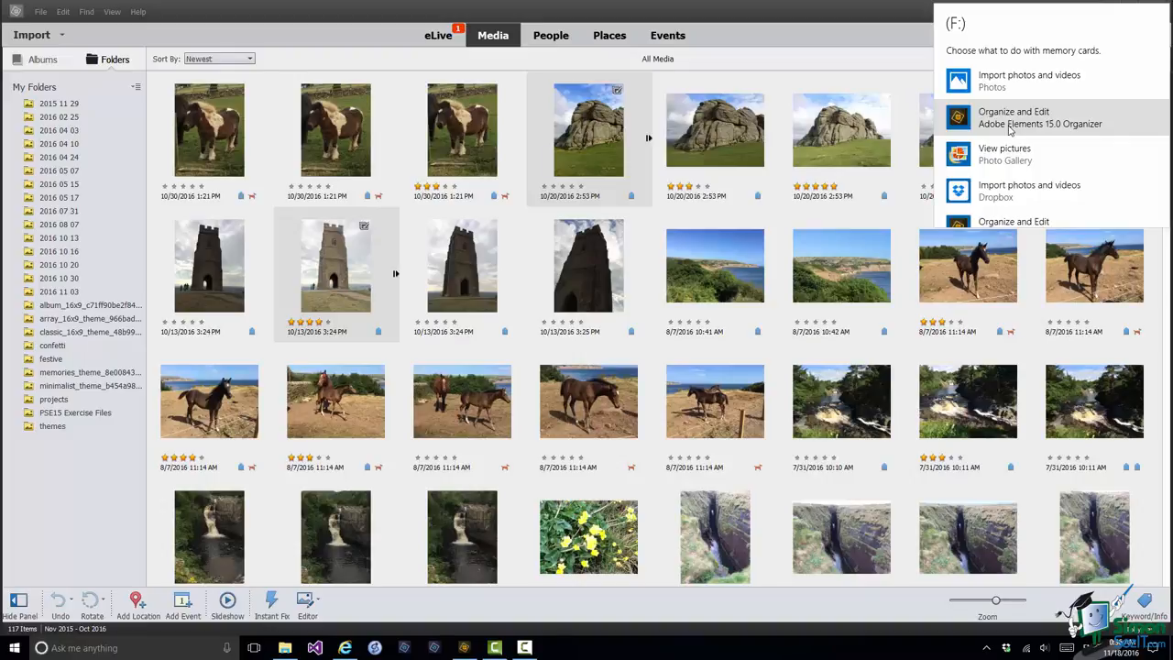
left_click(881, 19)
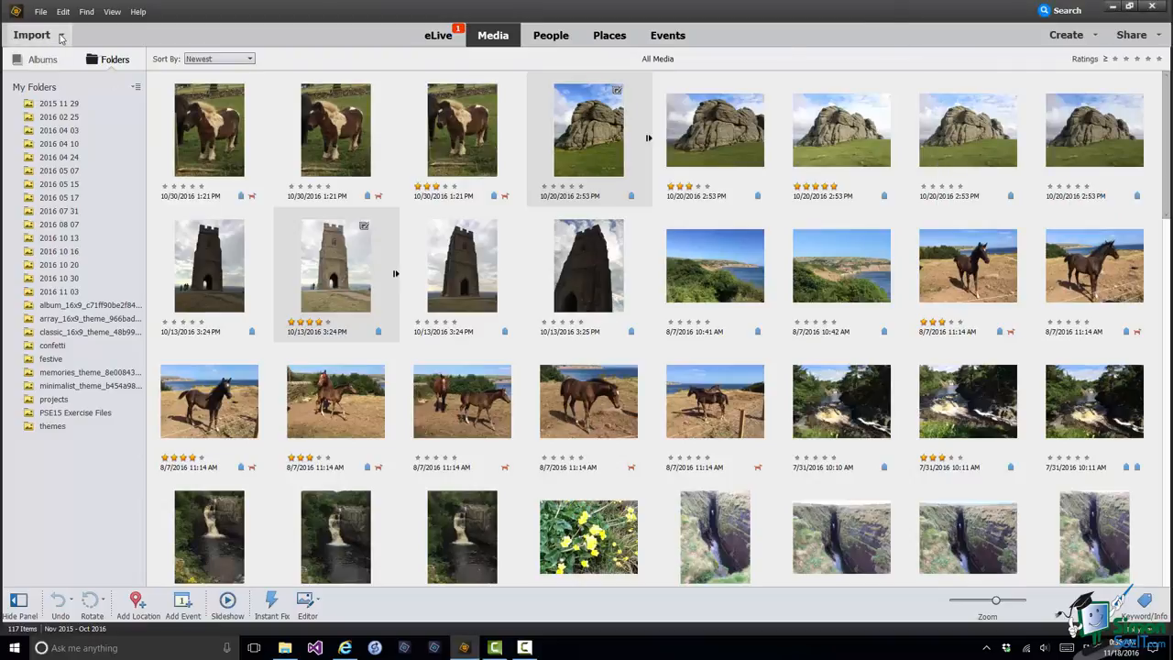
Start an import from a camera or card reader with F:\<Camera or Card Reader> as the source, and cancel the Photo Downloader.
left_click(60, 37)
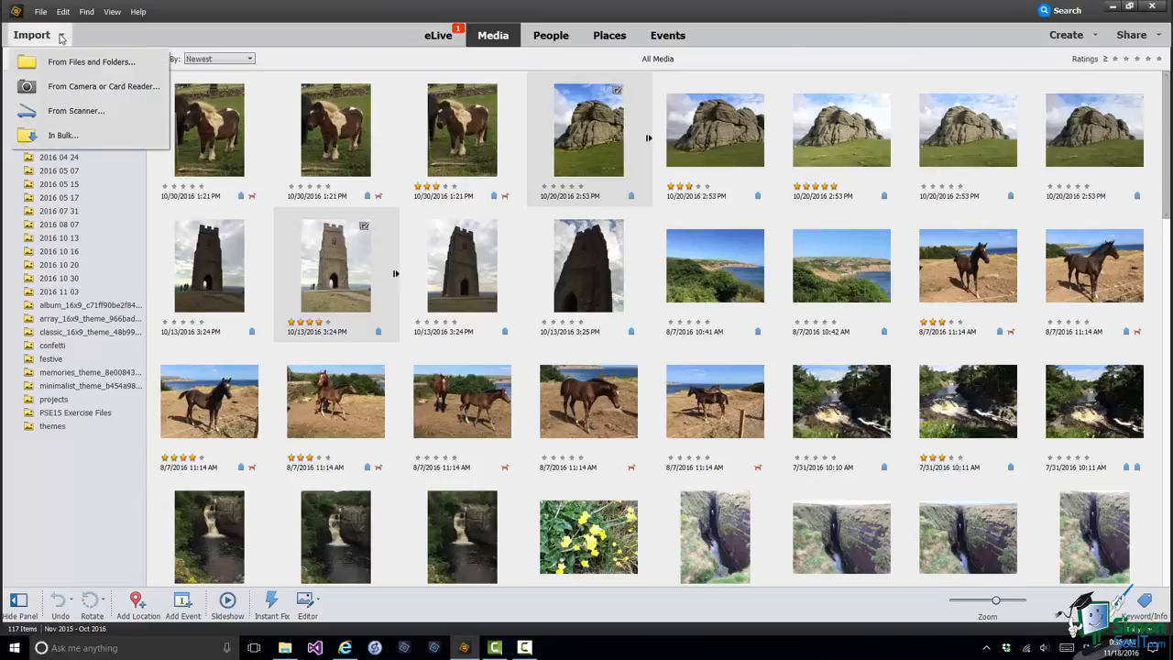
left_click(72, 87)
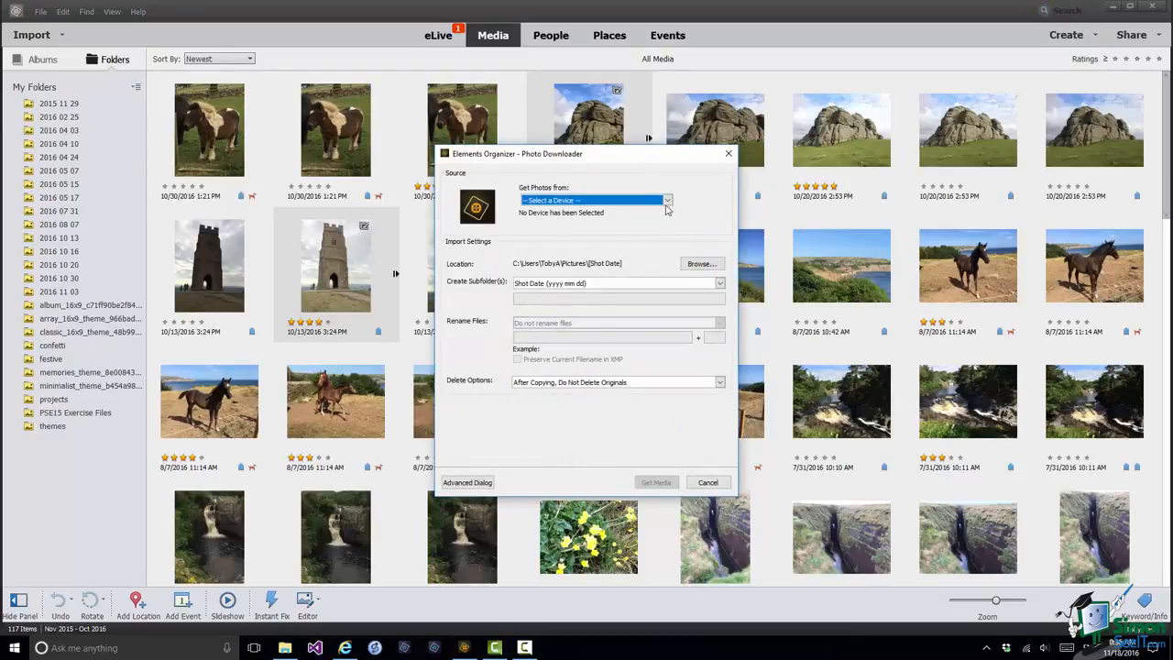
left_click(667, 200)
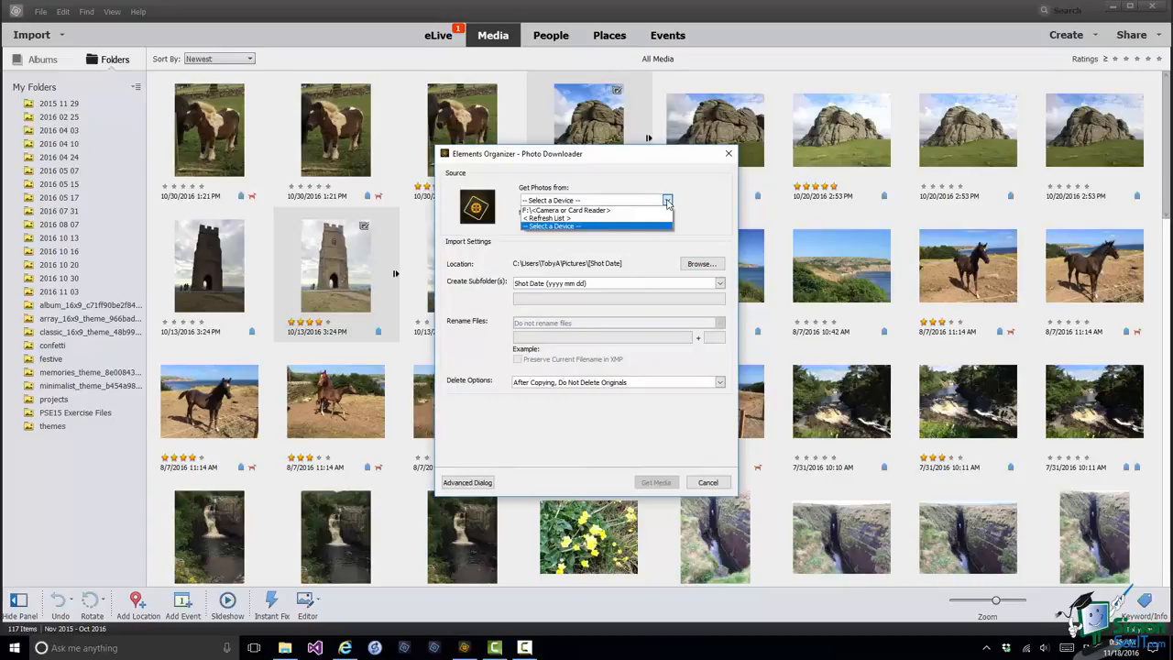
left_click(591, 211)
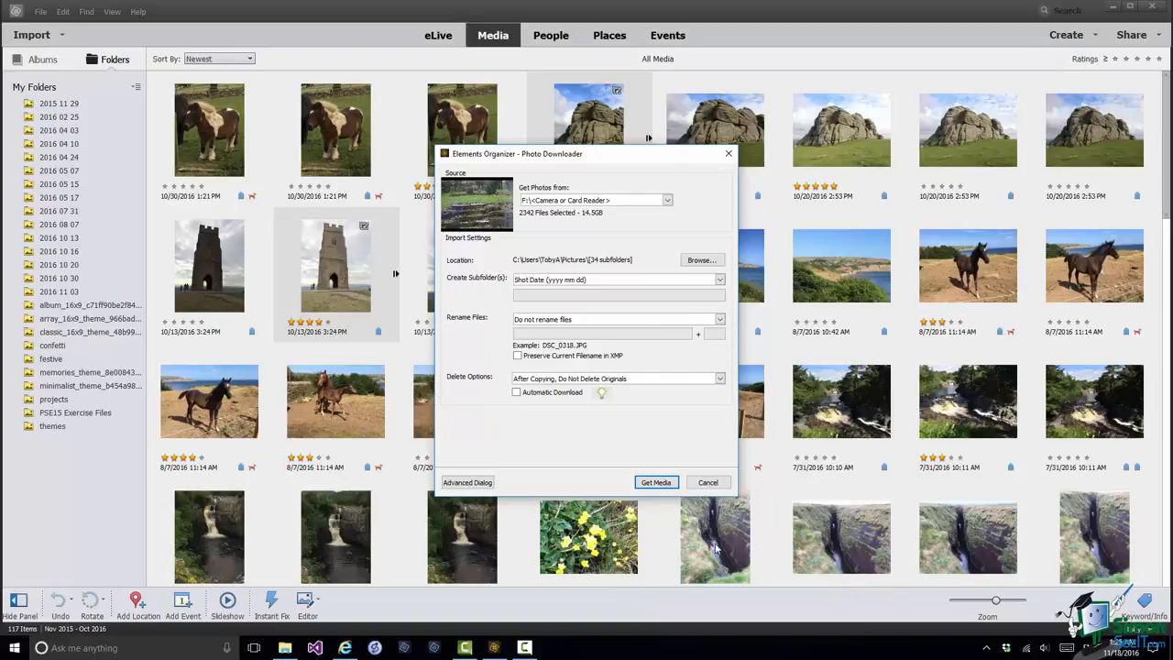
left_click(706, 483)
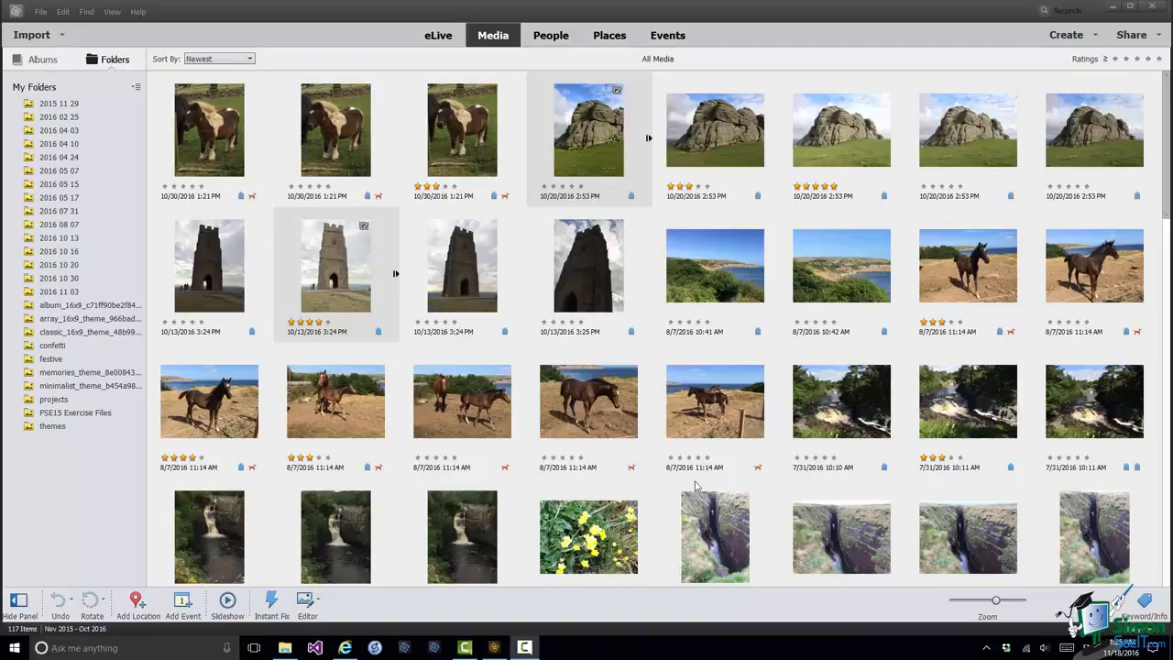
In the Camera or Card Reader preferences, set the Generic Device profile's download option to Automatic Download.
left_click(61, 11)
mouse_move(133, 352)
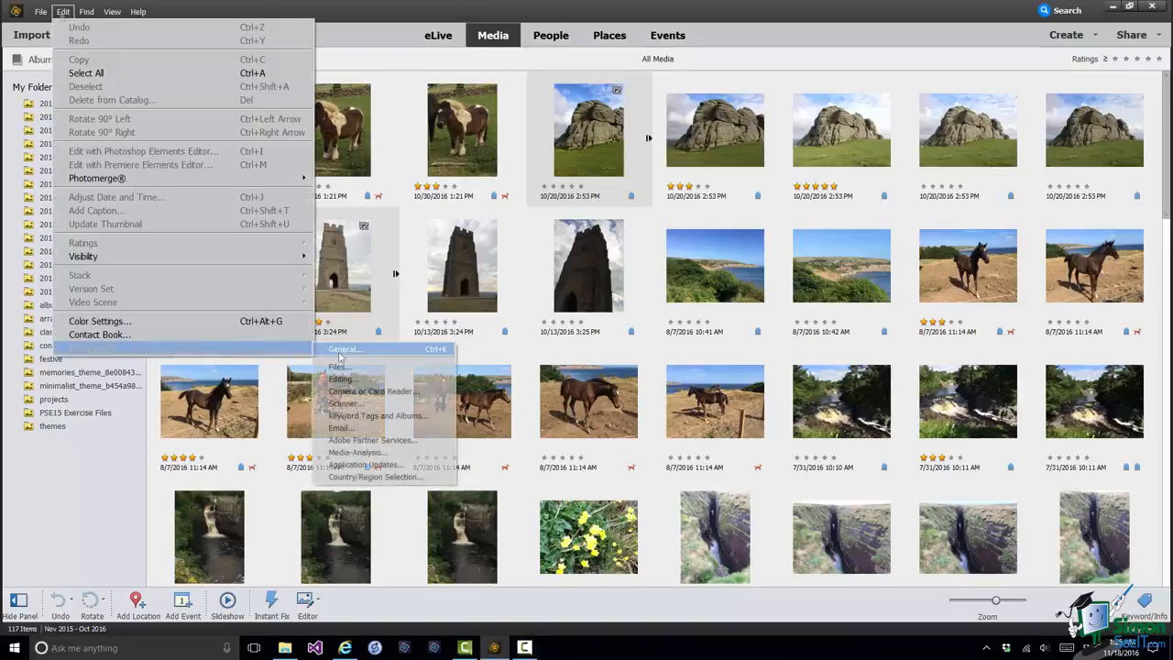
left_click(380, 393)
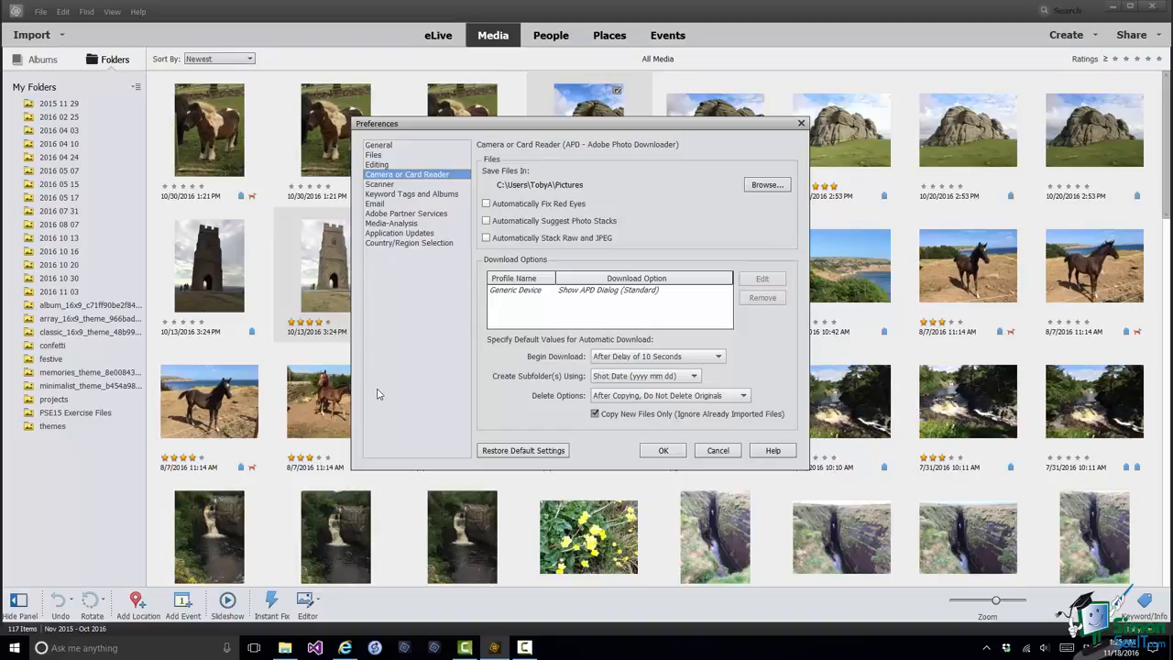
left_click(524, 292)
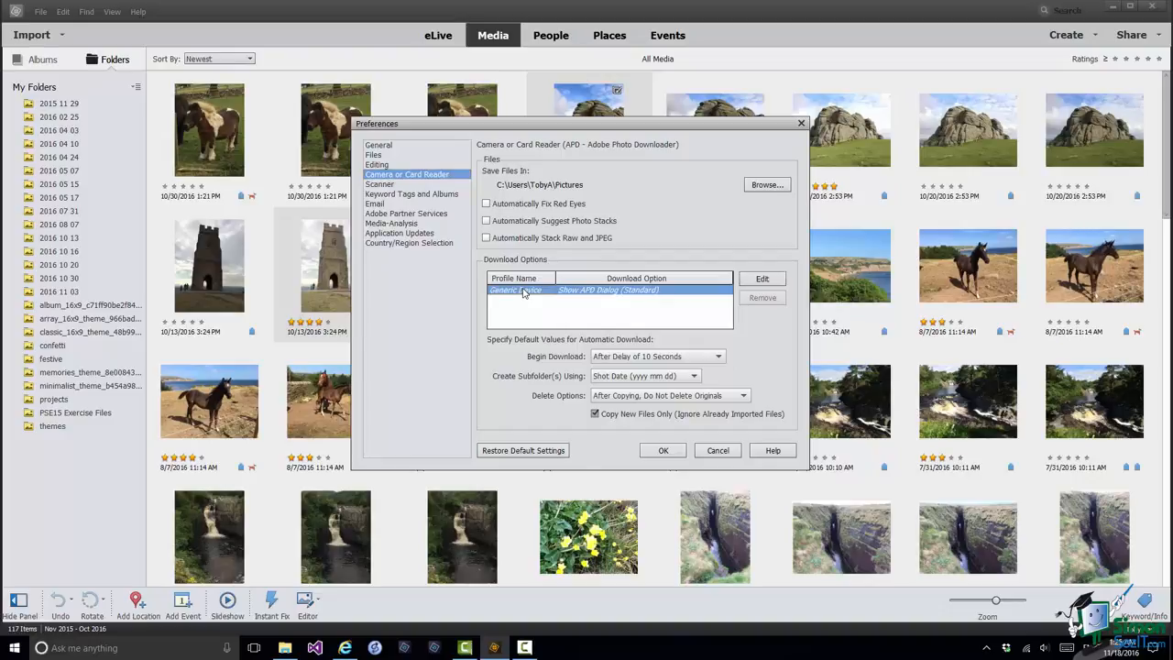
left_click(760, 280)
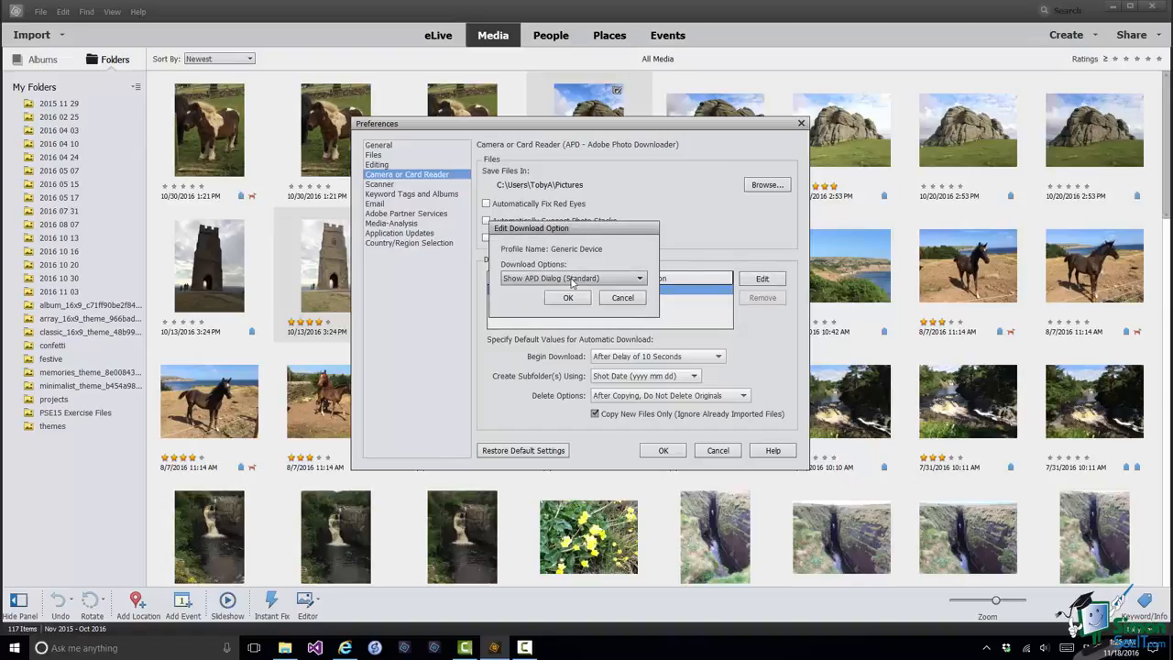
left_click(642, 280)
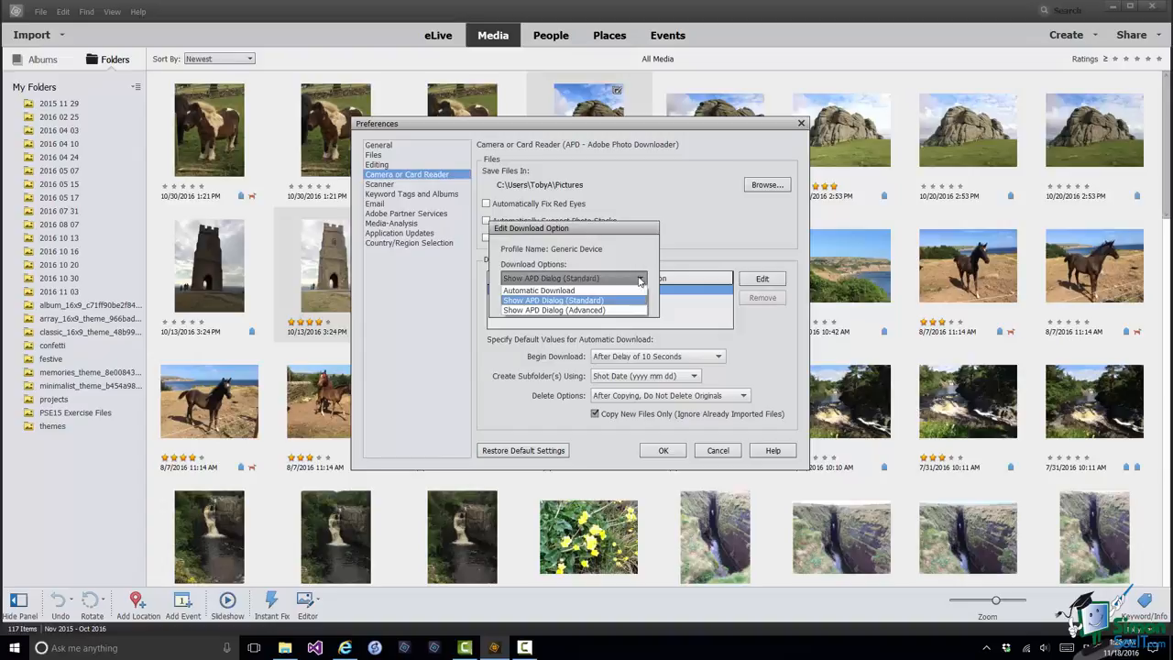
left_click(567, 291)
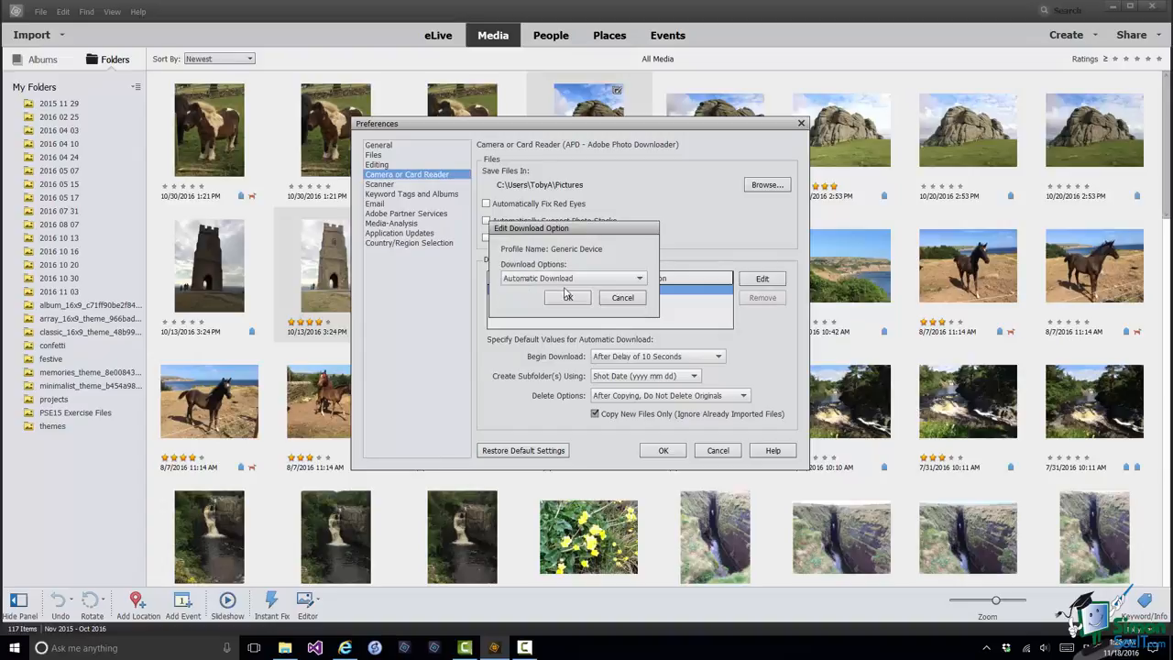
left_click(568, 297)
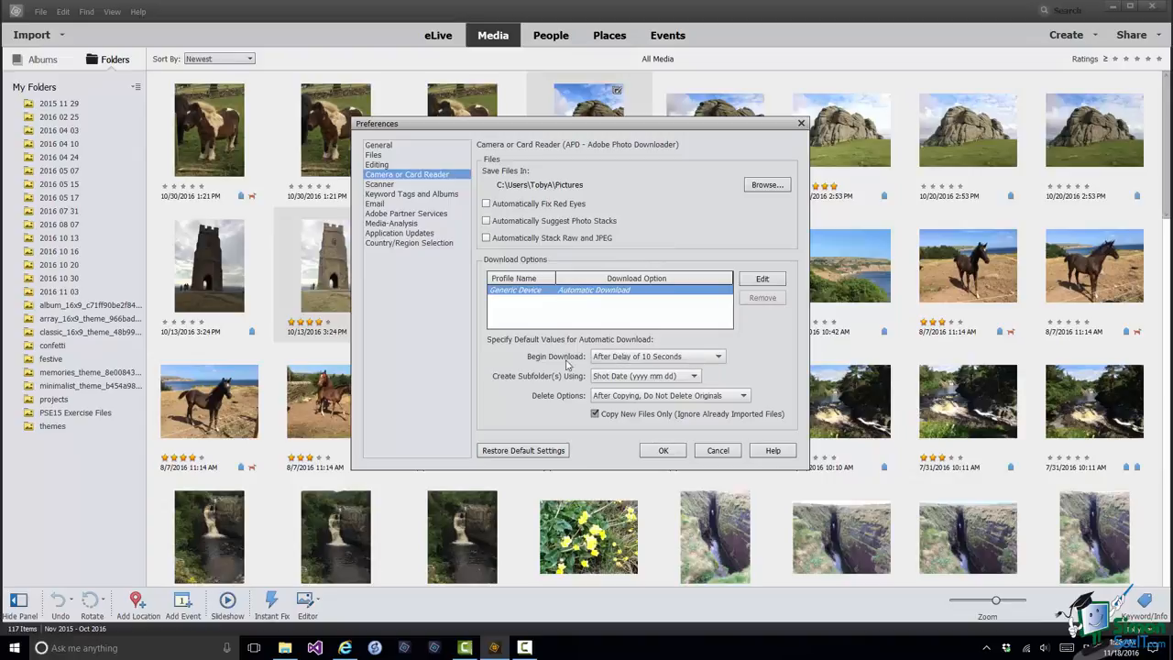
Set automatic downloads to begin After Delay of 10 Seconds with subfolders using Today's Date (yyyy mm dd), and save the preferences.
left_click(719, 359)
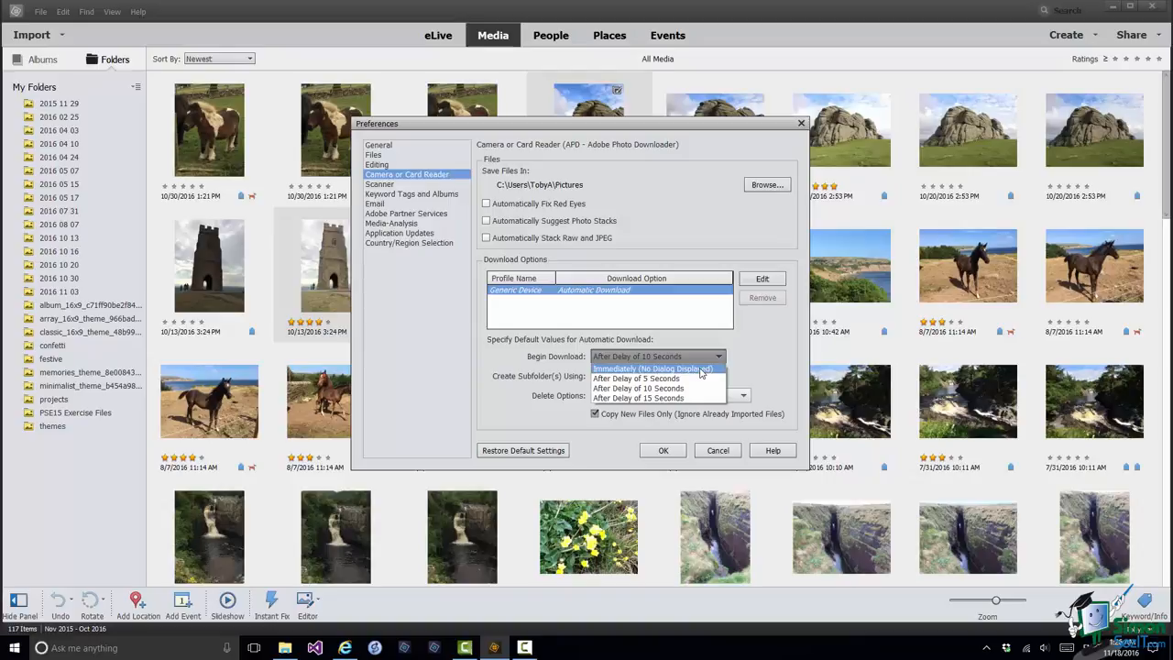
left_click(674, 390)
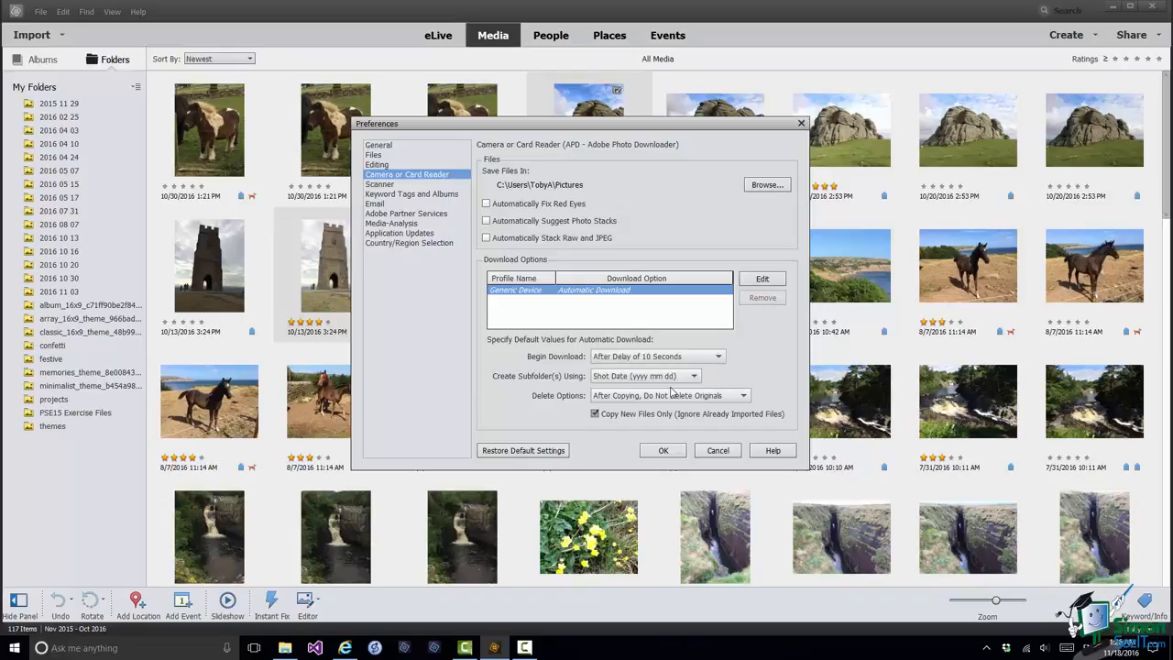
left_click(695, 376)
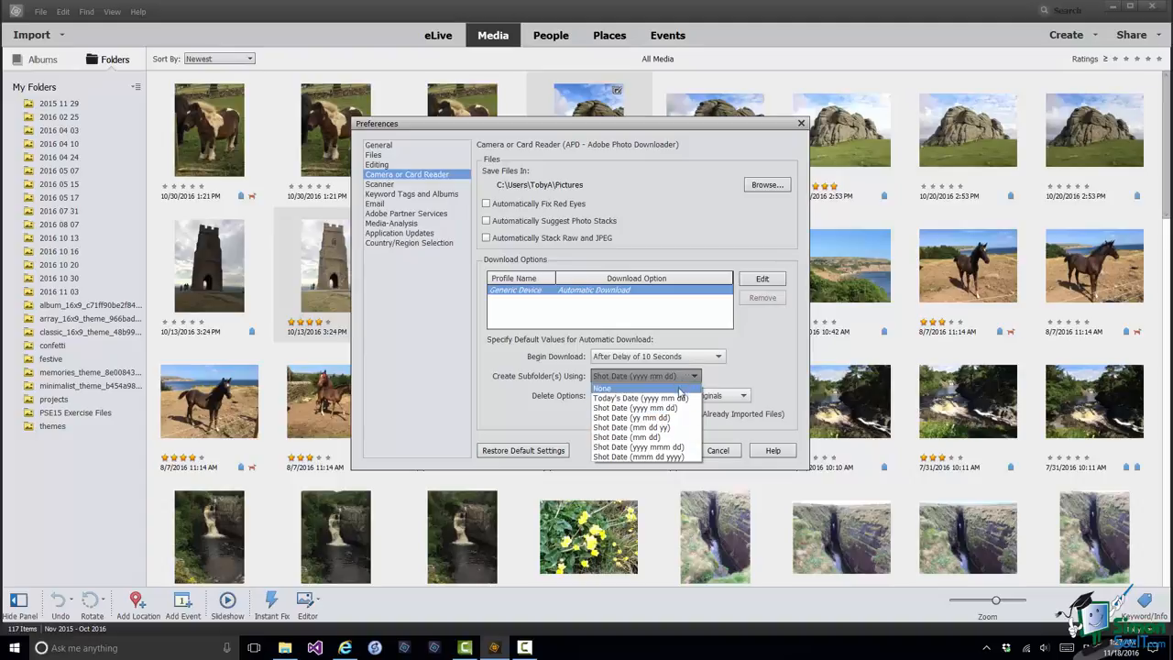
left_click(676, 399)
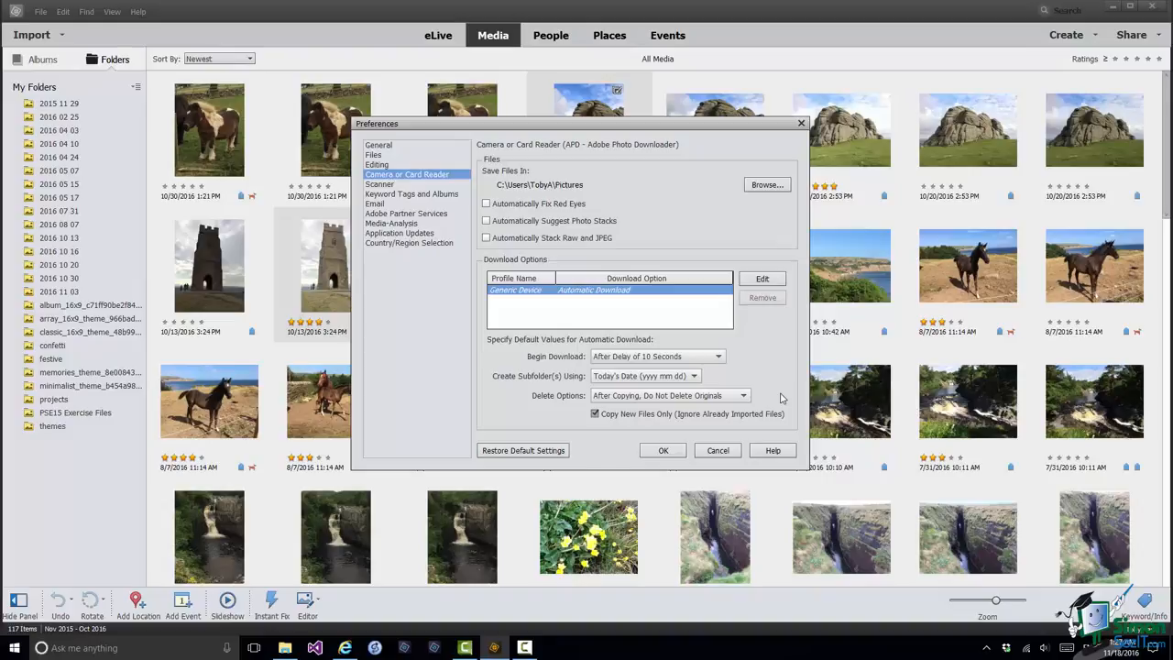
left_click(664, 451)
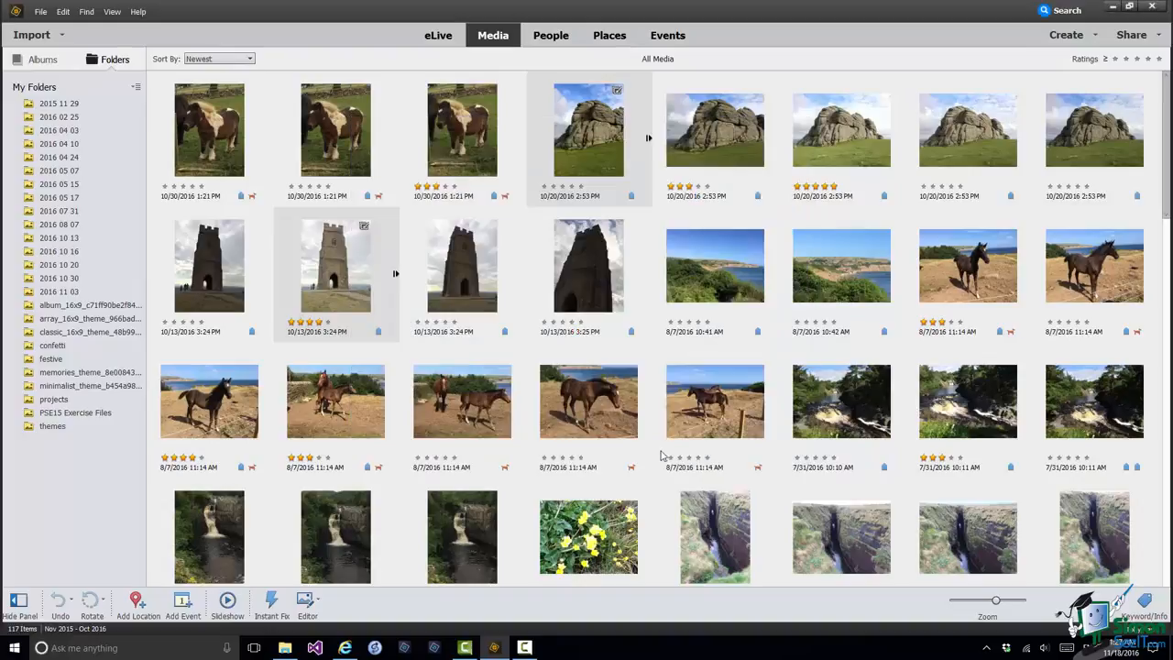
Close the Organizer and open the Windows AutoPlay settings.
left_click(1153, 8)
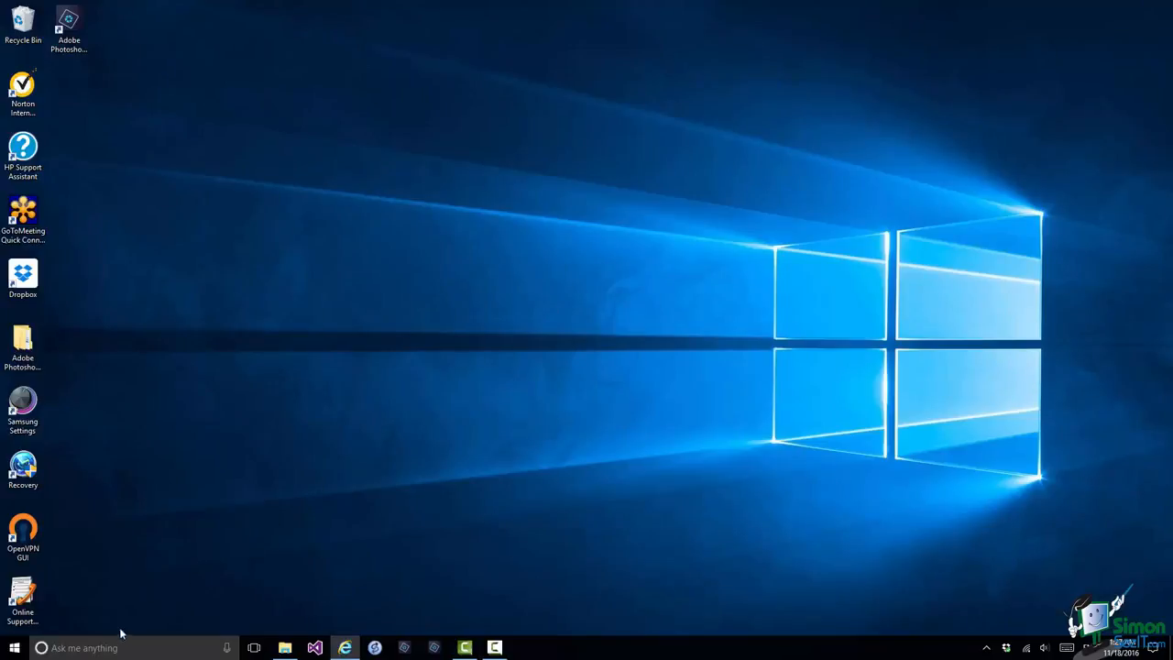
left_click(94, 648)
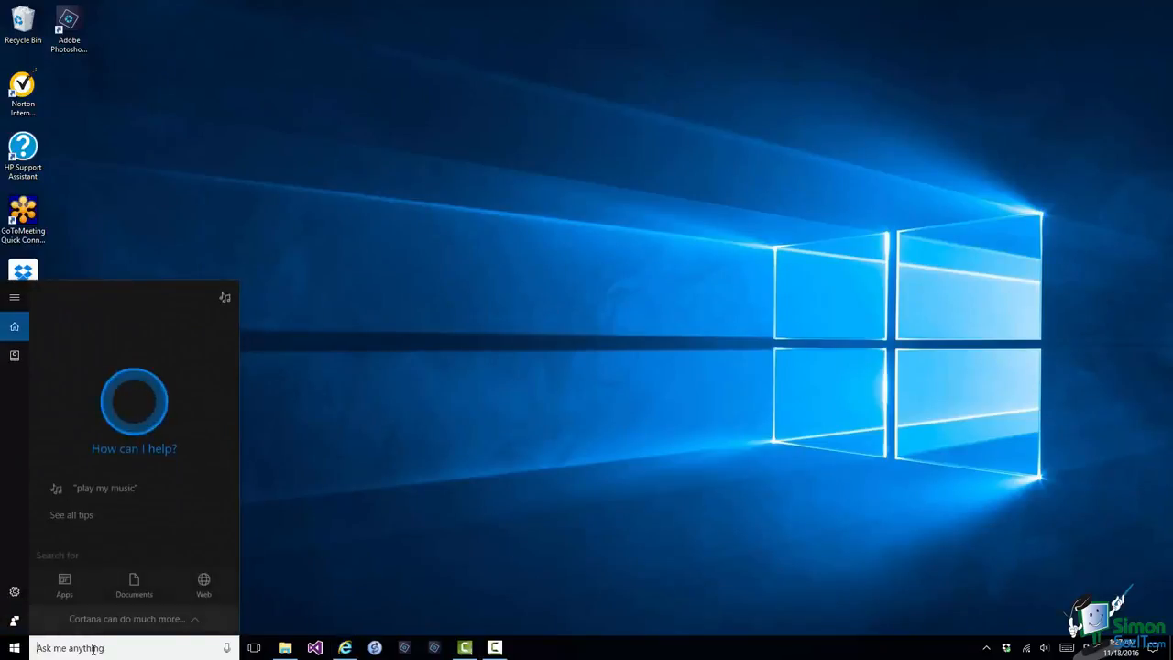
type("autop")
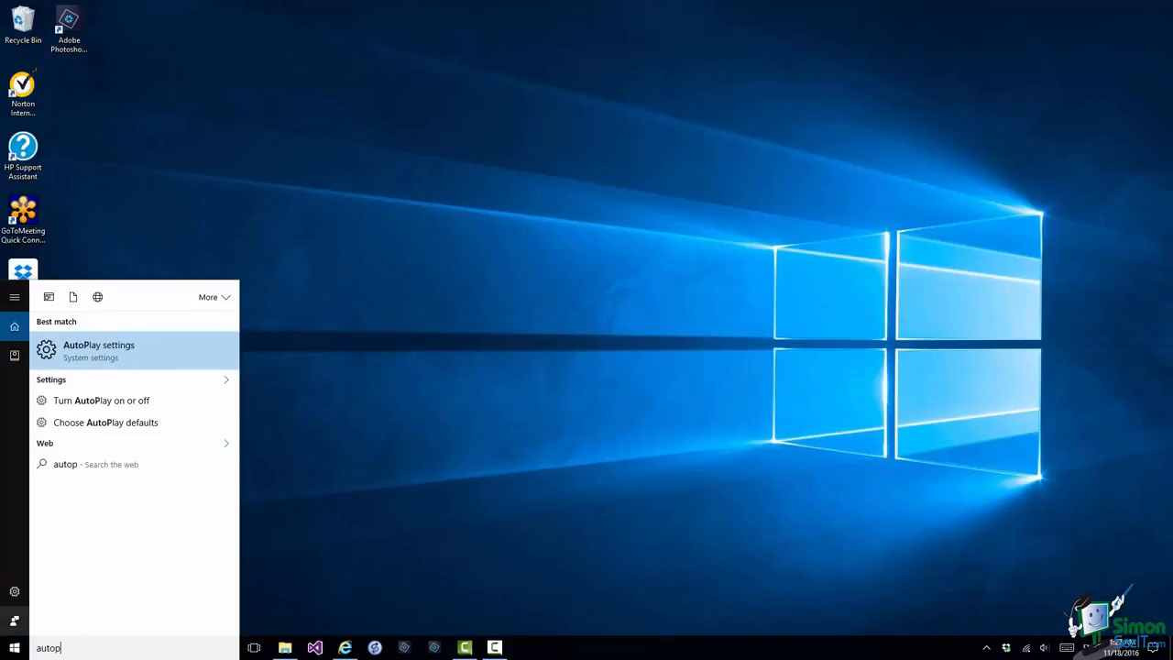
left_click(120, 347)
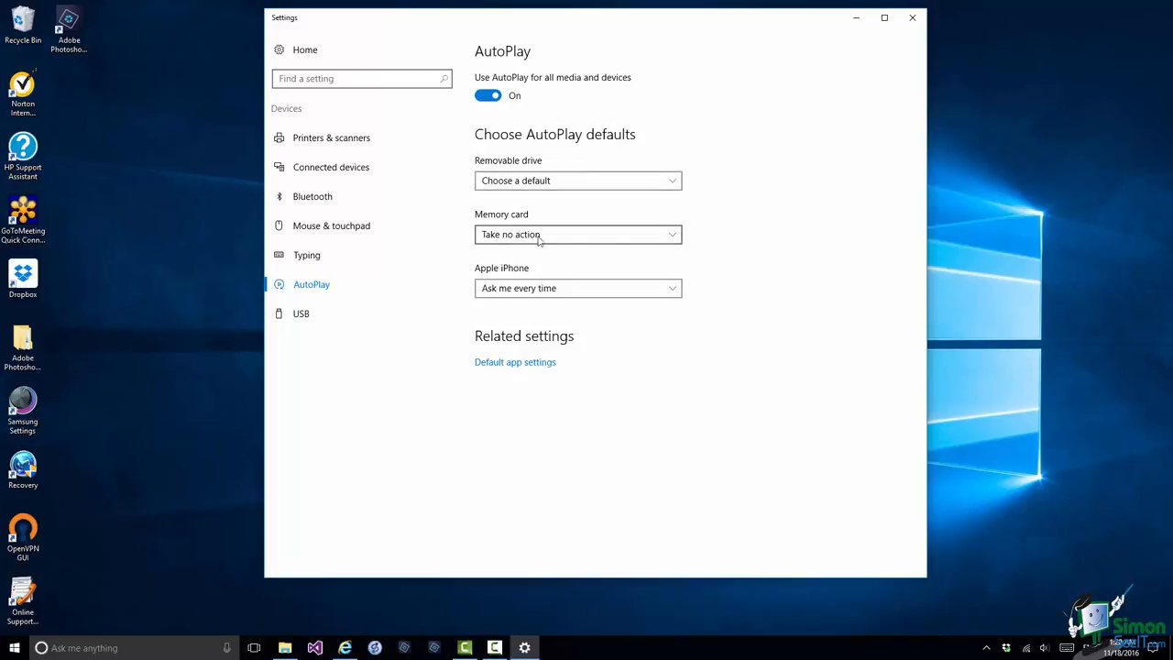
Set the memory card AutoPlay default to Organize and Edit (Adobe Elements 15.0 Organizer) and close Settings.
left_click(675, 235)
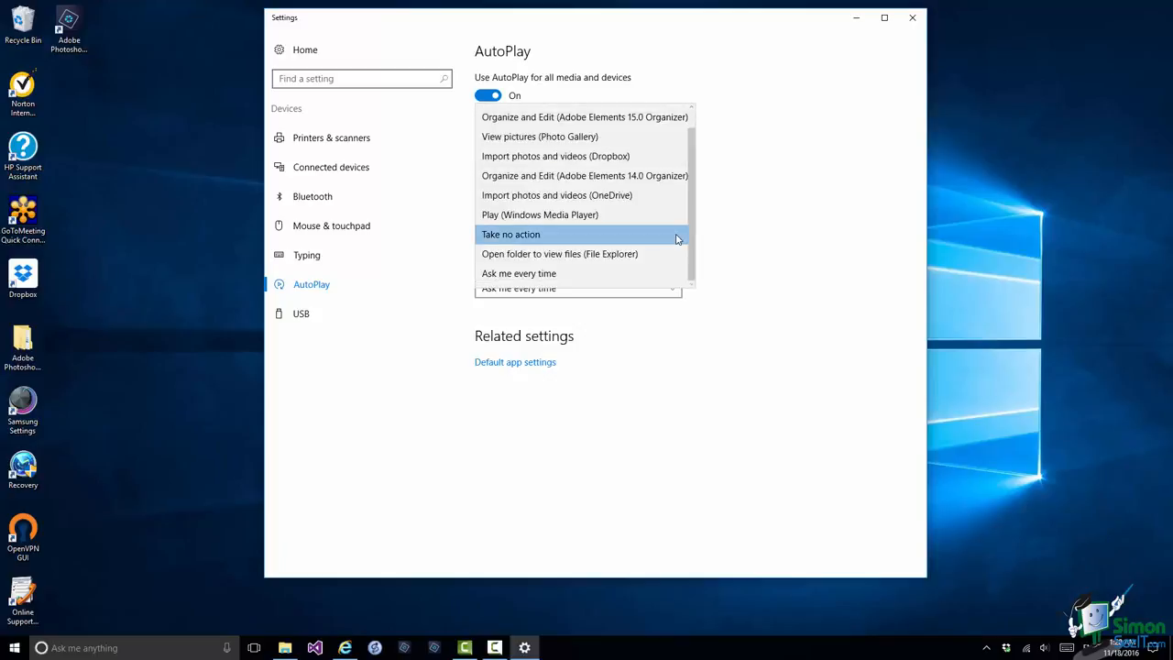
left_click(649, 117)
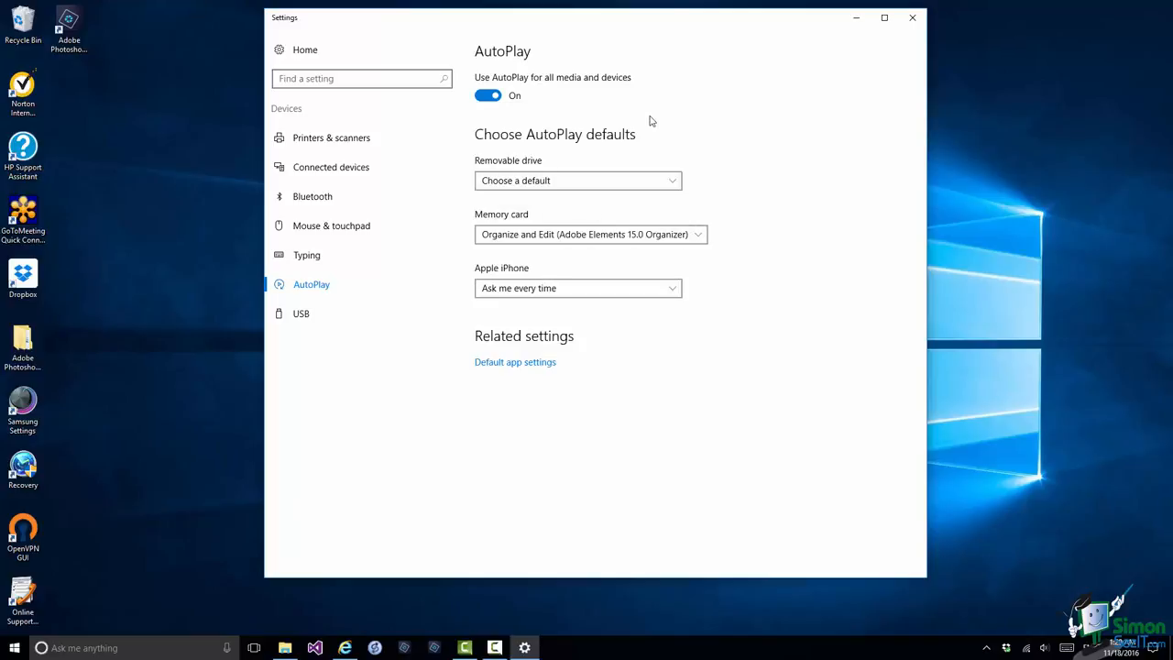
left_click(914, 20)
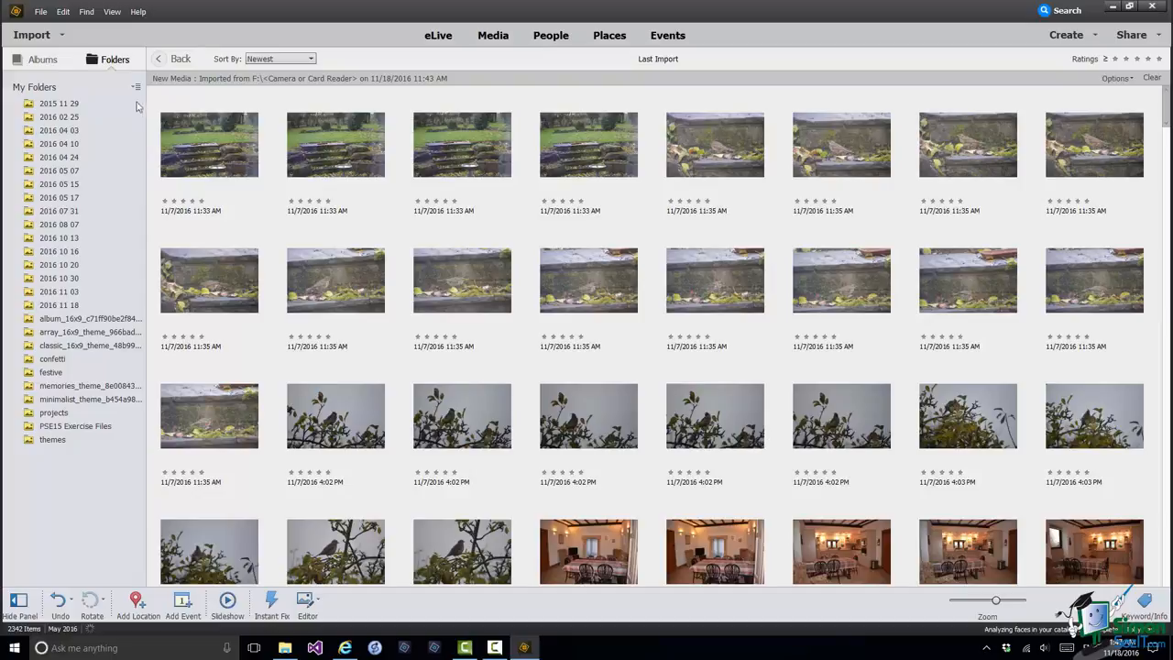
Set the Generic Device download option to Show APD Dialog (Standard) in the Camera or Card Reader preferences, save them and close the Organizer.
left_click(62, 12)
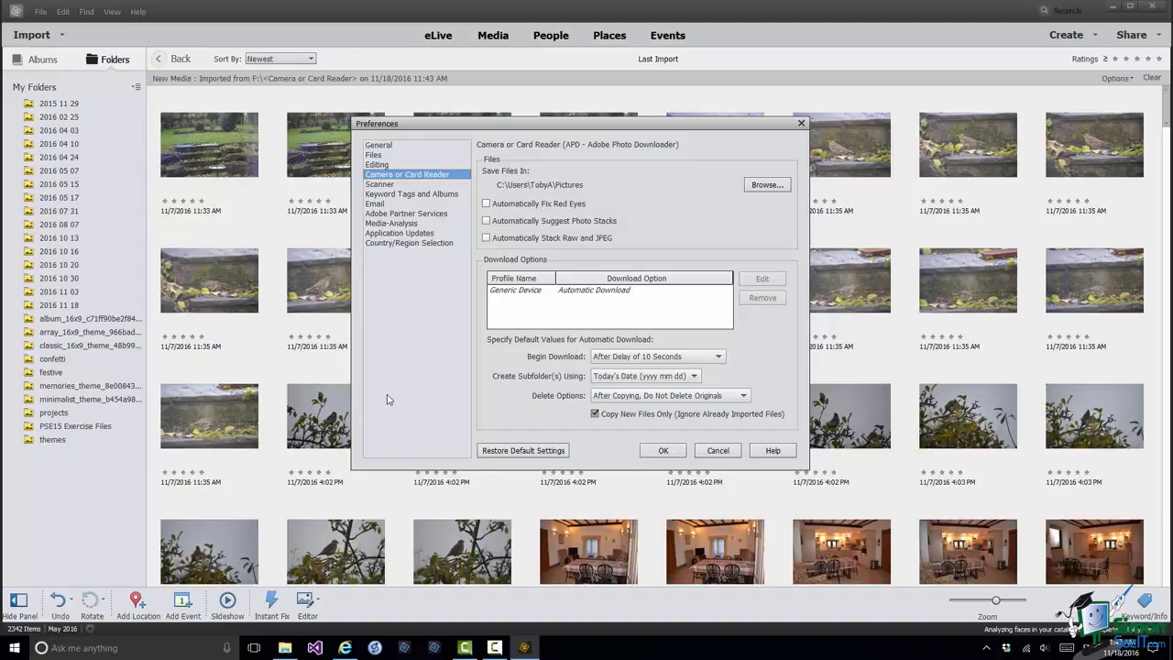
left_click(607, 291)
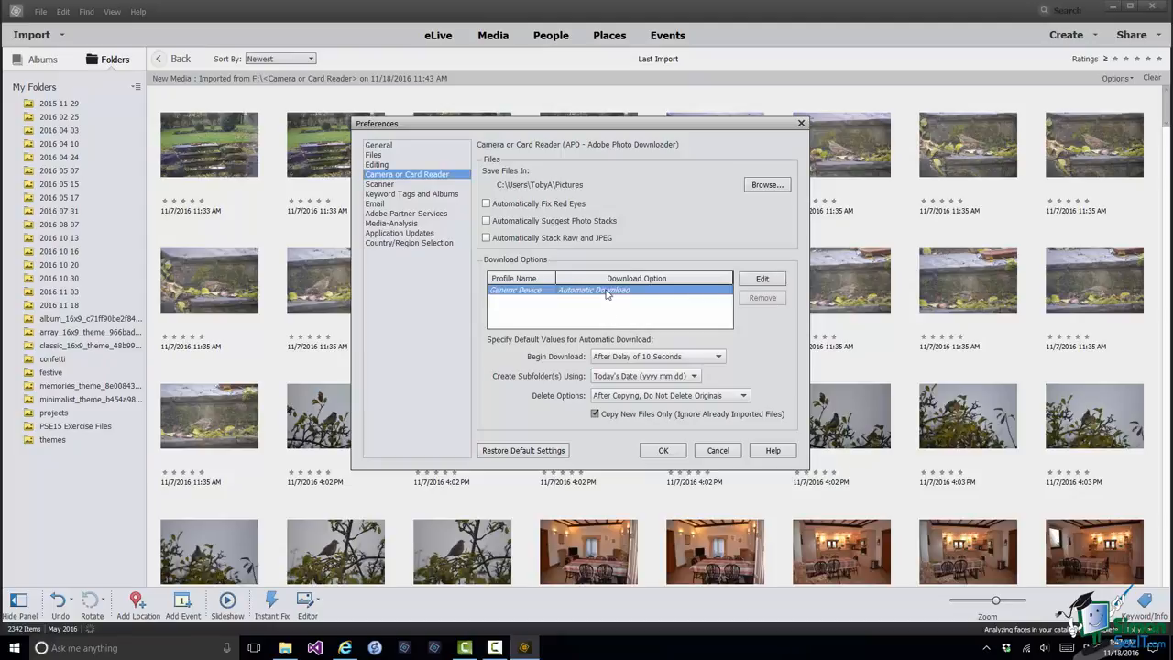
left_click(756, 280)
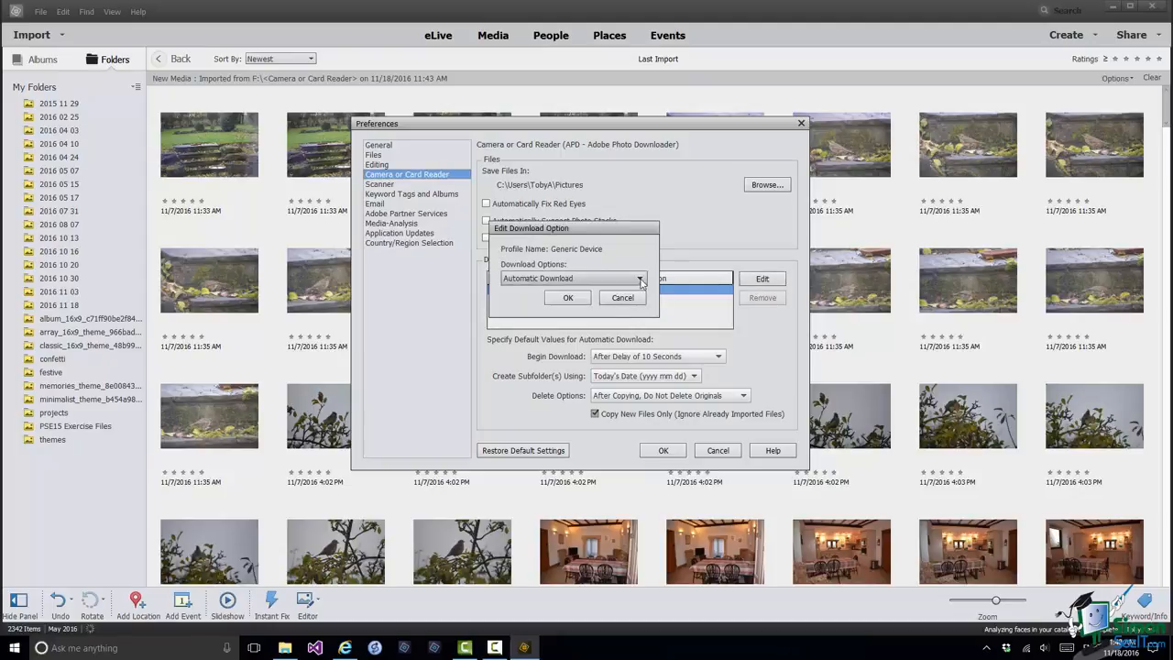
left_click(640, 281)
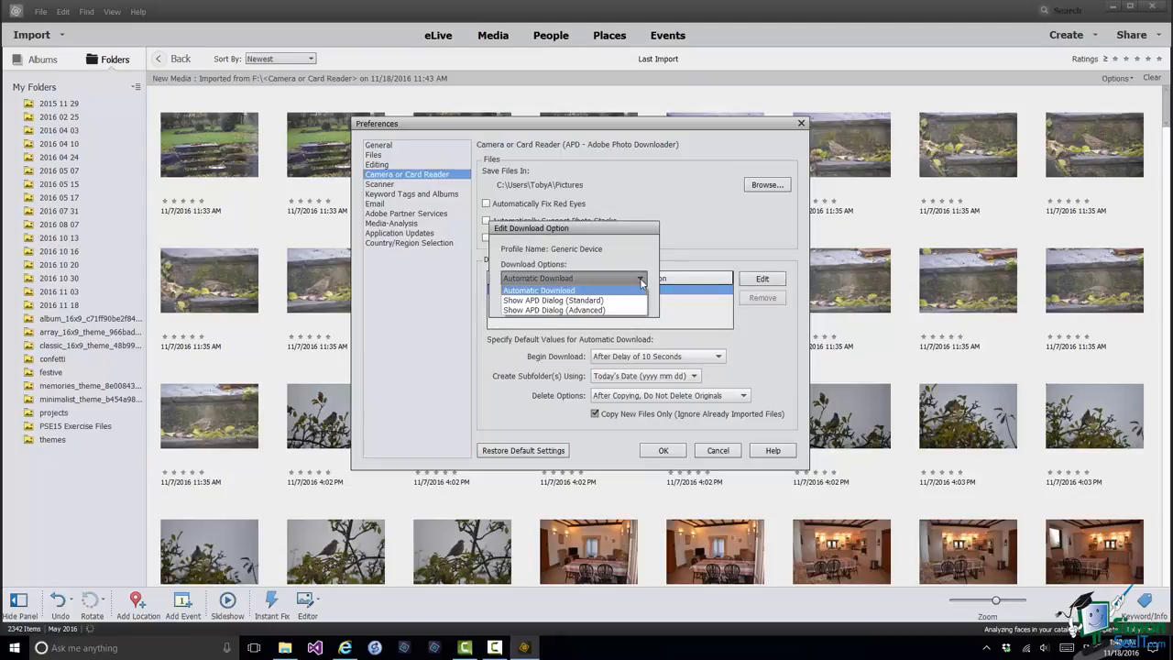
left_click(585, 302)
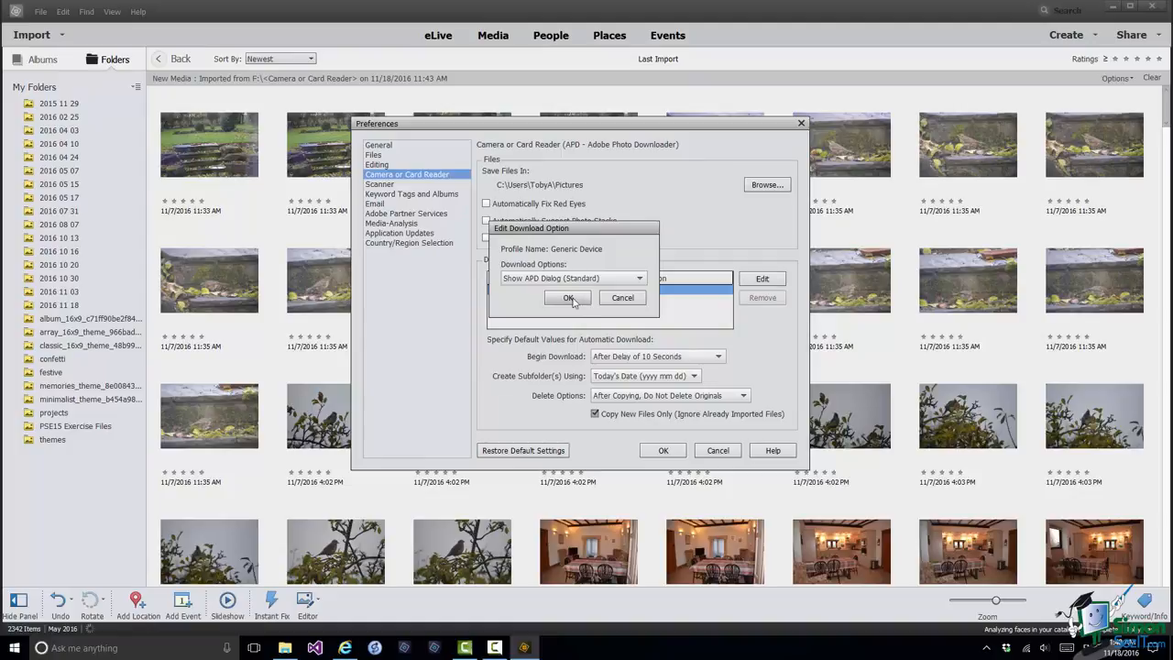
left_click(573, 298)
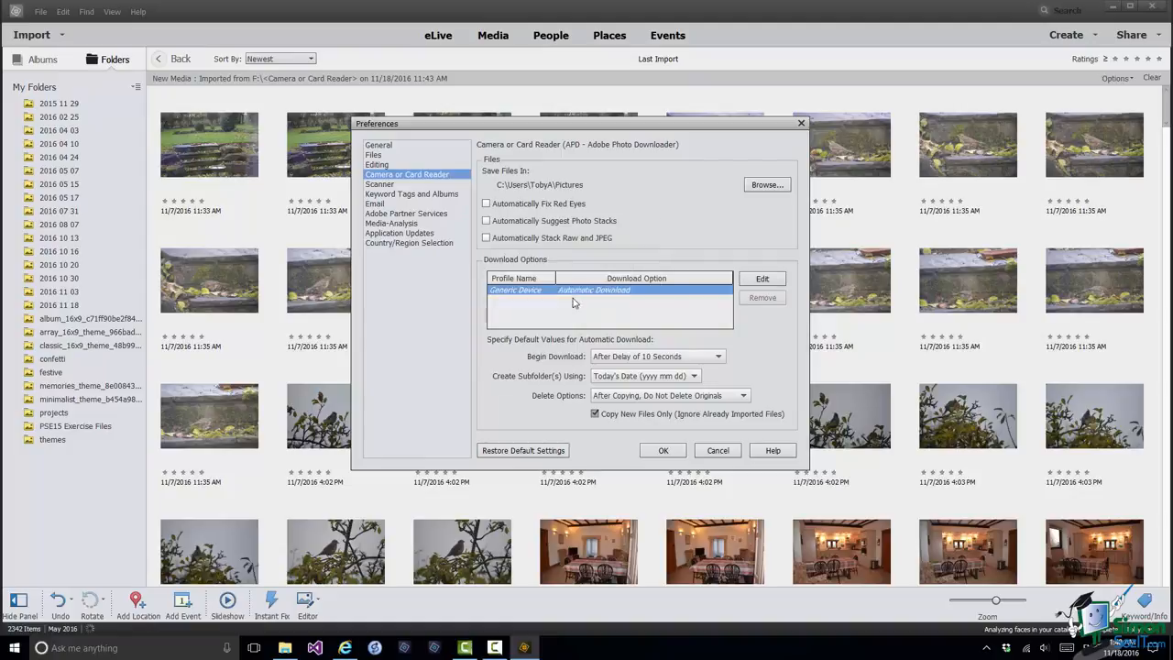
left_click(663, 453)
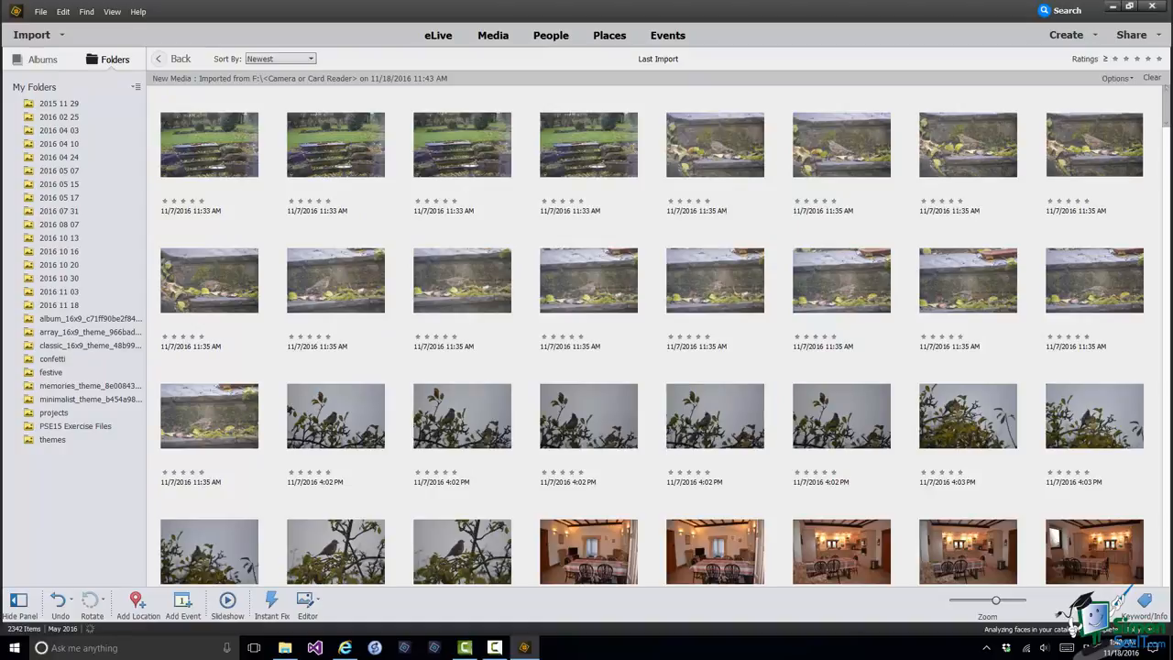
left_click(1153, 11)
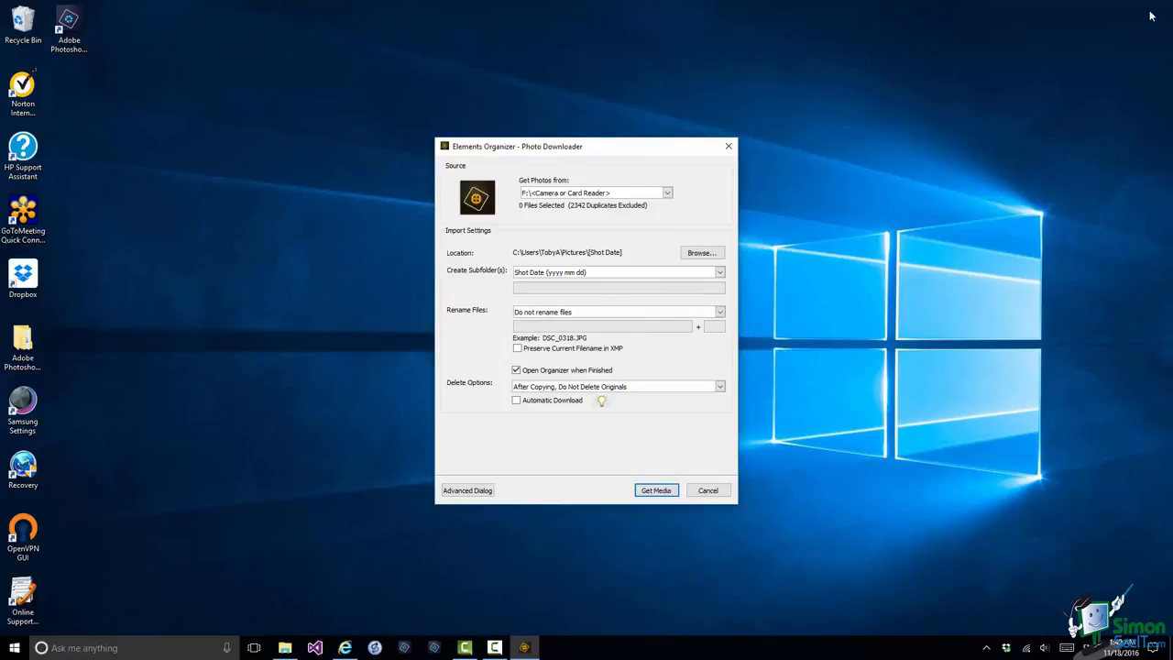
mouse_move(524, 648)
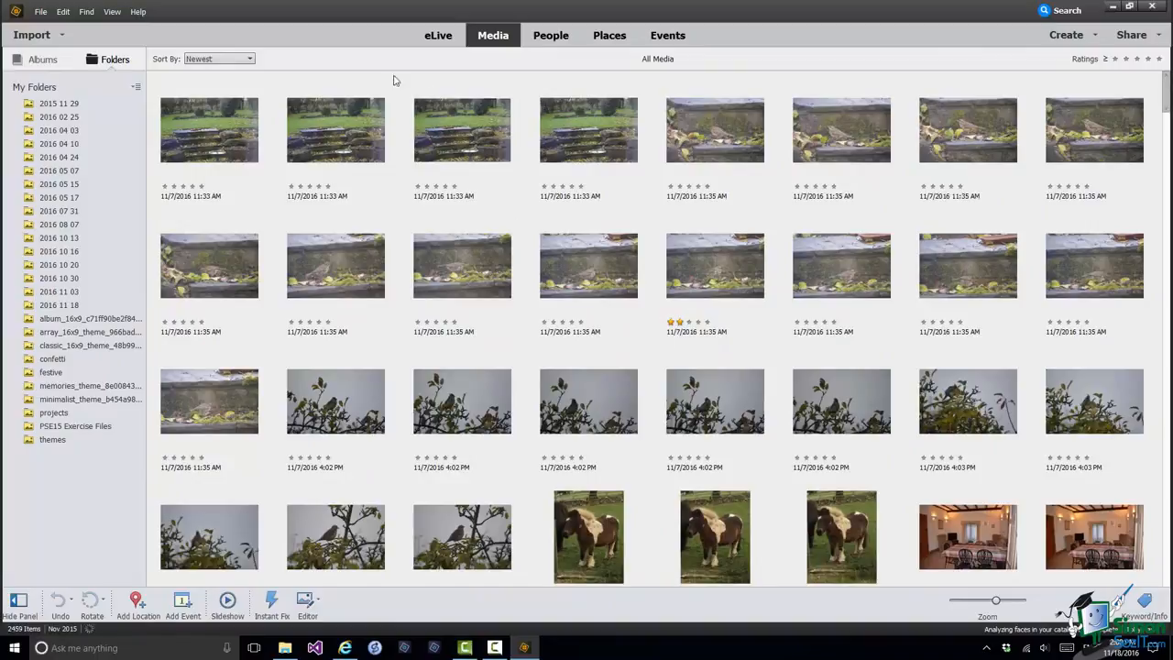
Sort the media by Import Batch and delete the entire 11/18/2016 11:43 AM card reader batch from both the catalog and the hard disk.
left_click(251, 60)
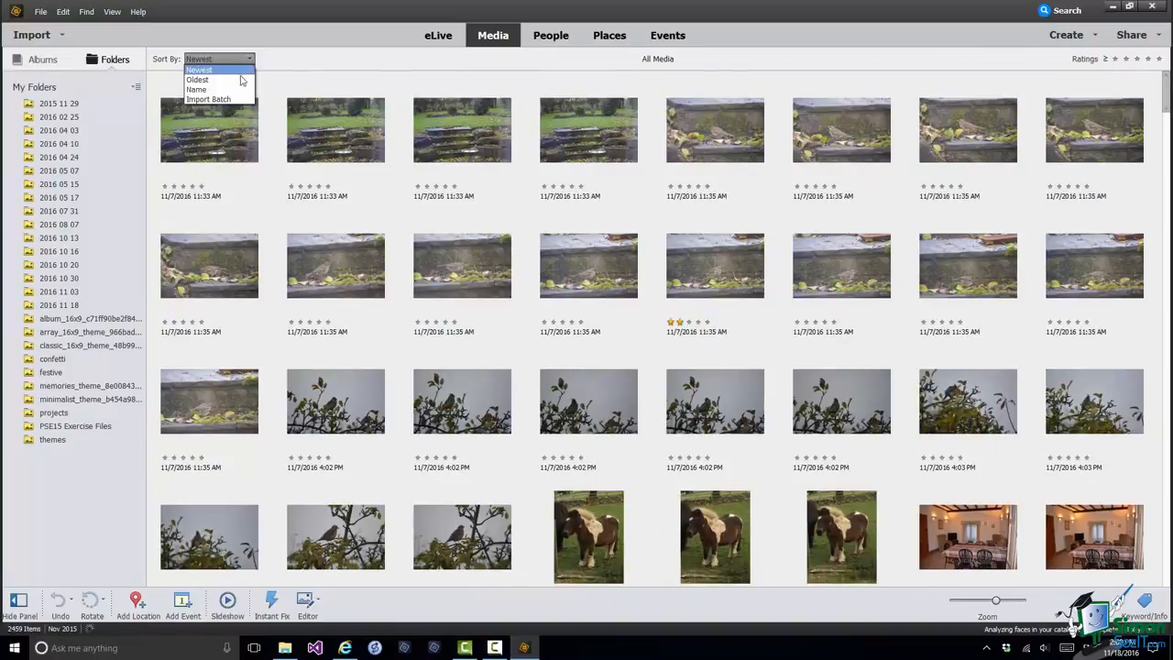
left_click(210, 99)
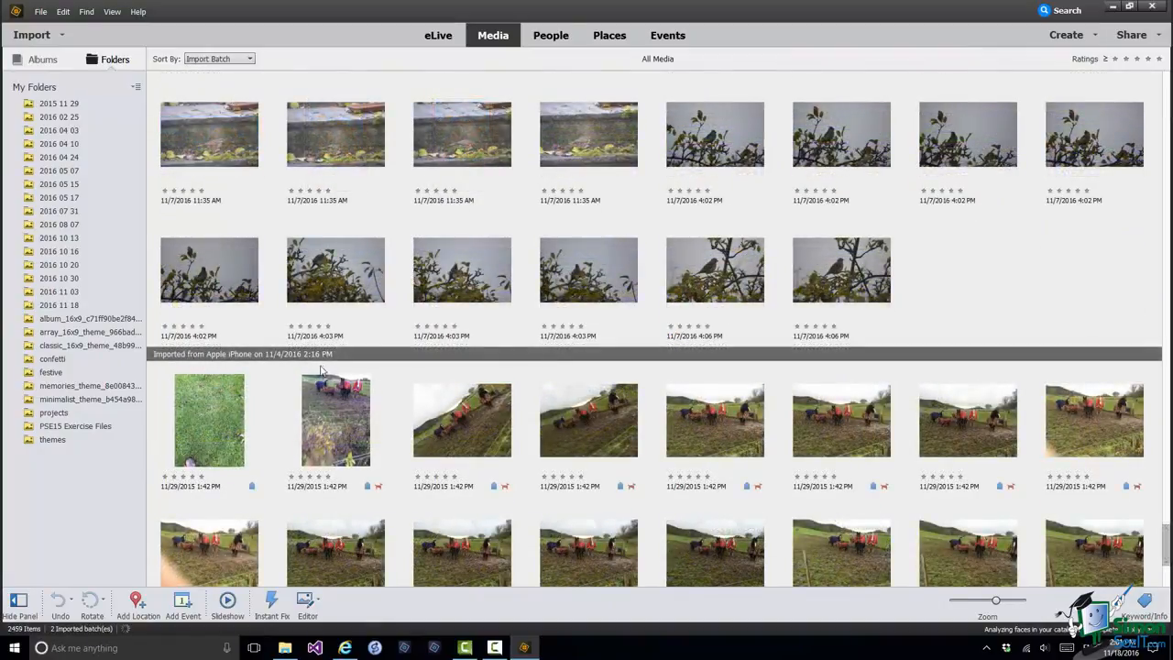
left_click(834, 273)
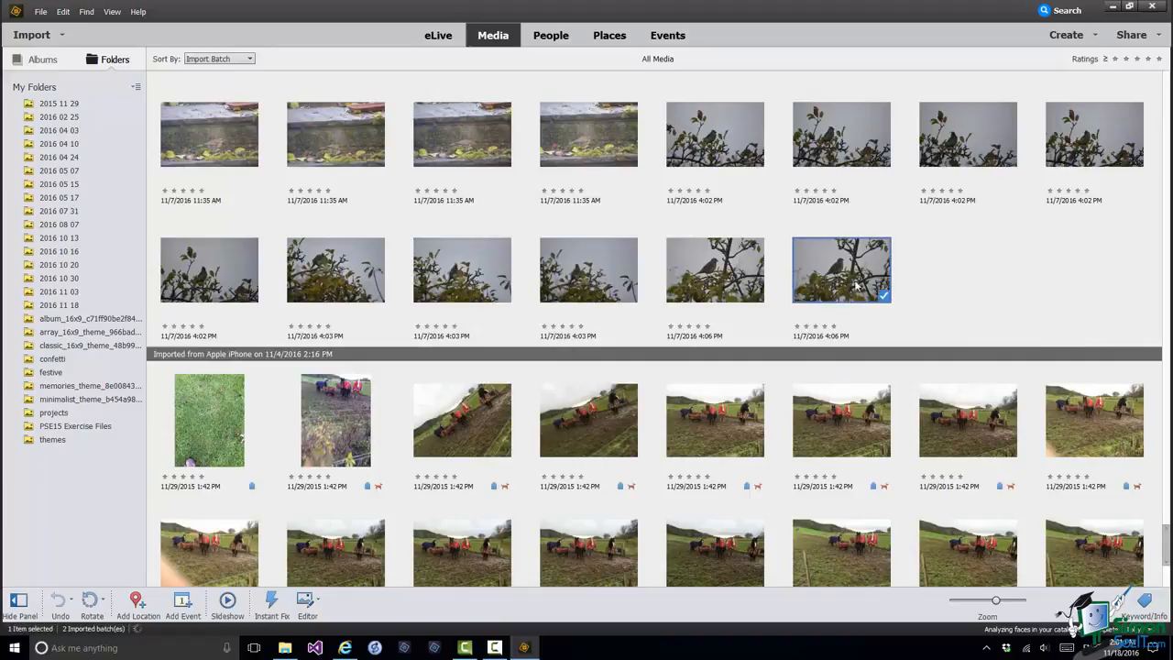
left_click_drag(1167, 531, 1165, 79)
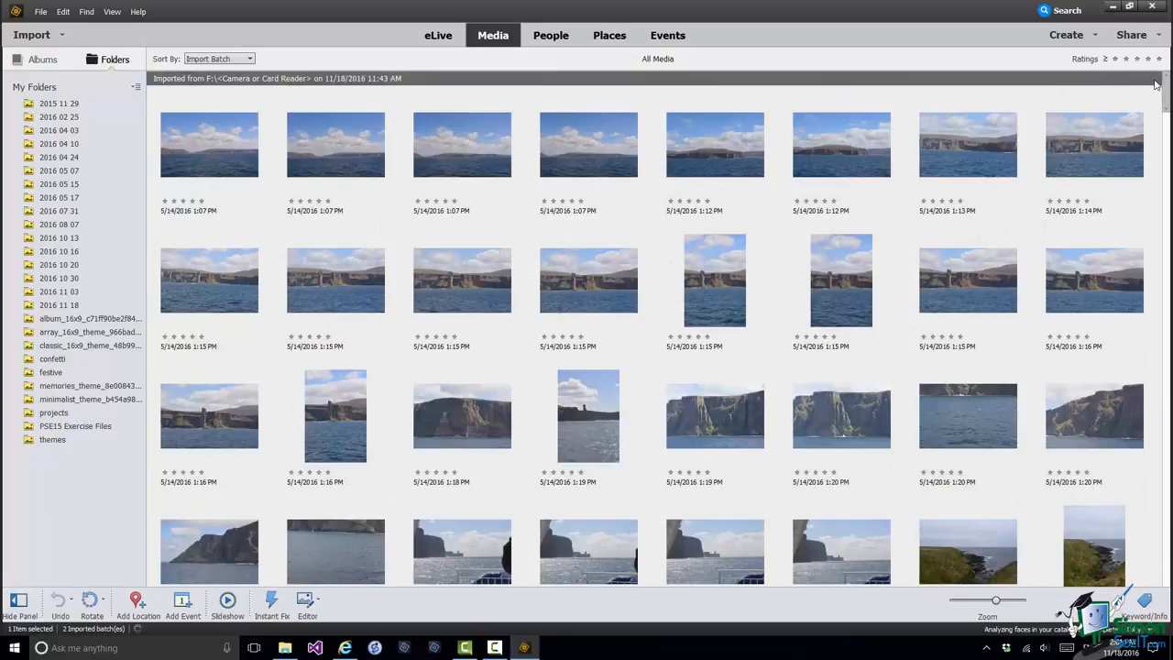
key("ctrl+a")
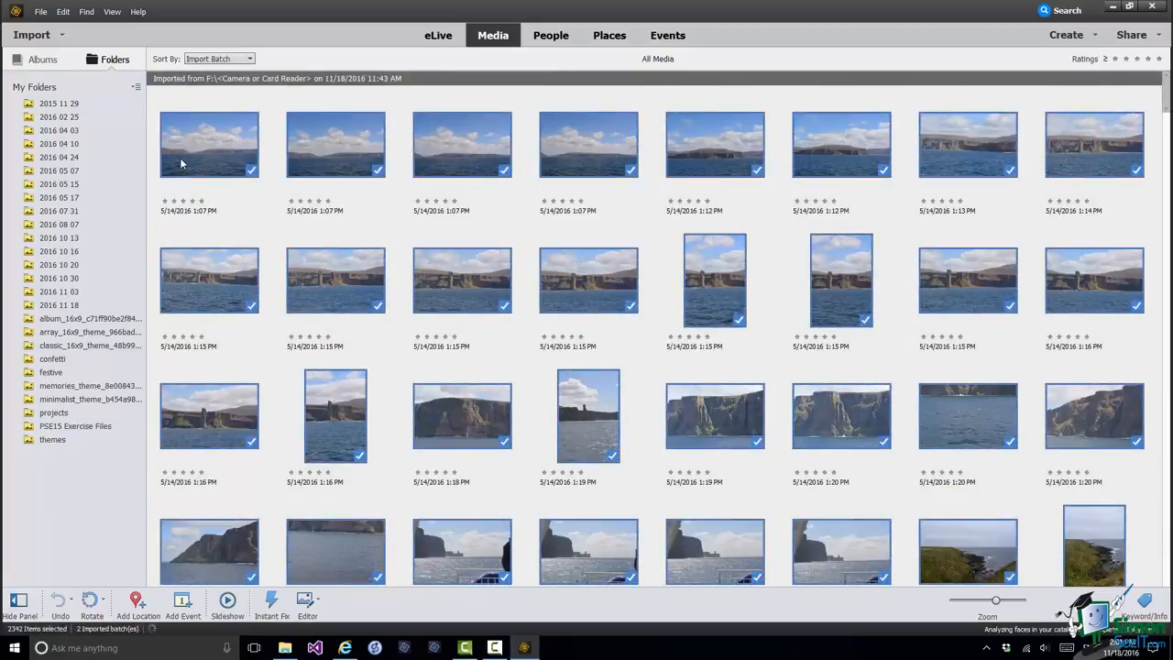
right_click(180, 157)
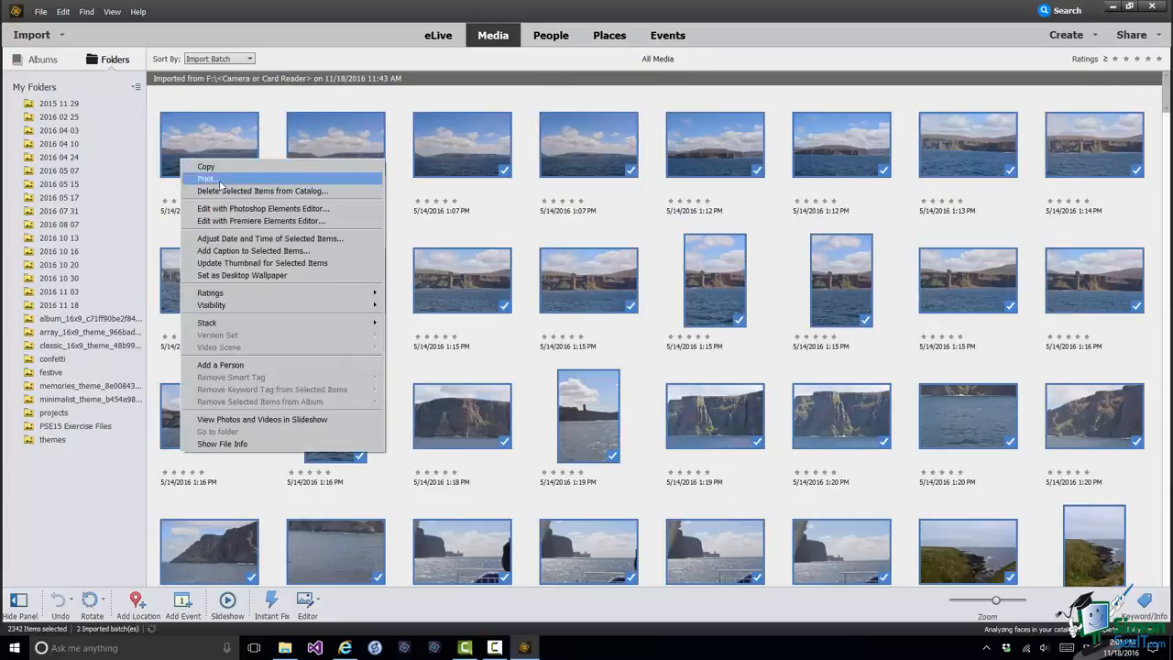
left_click(223, 192)
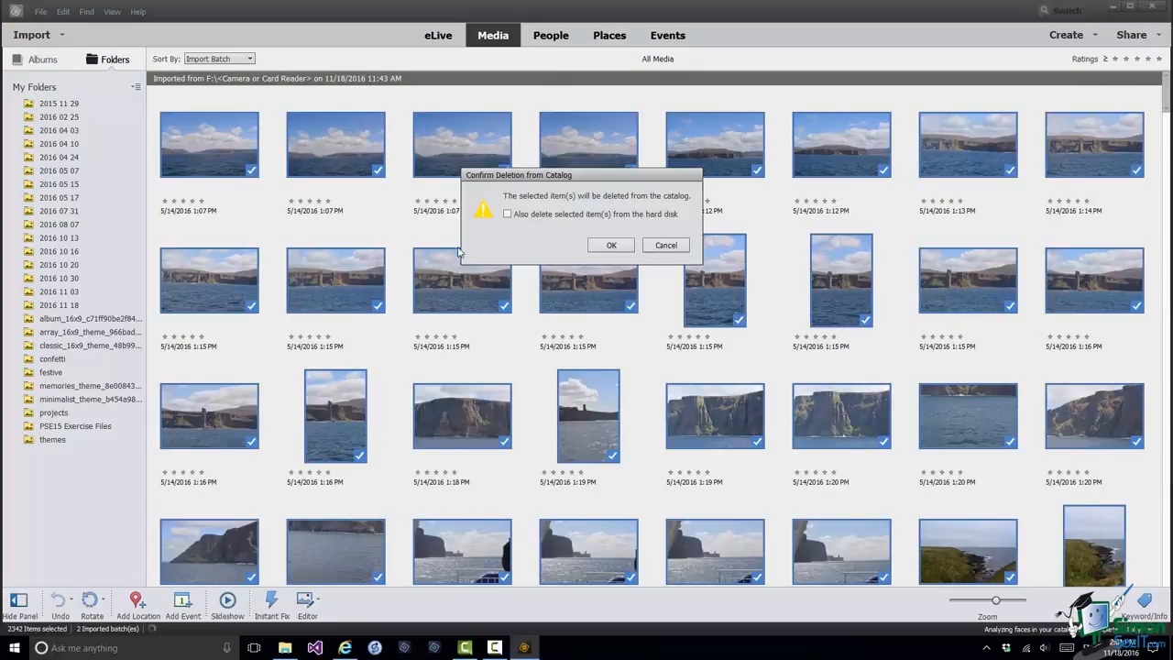
left_click(507, 215)
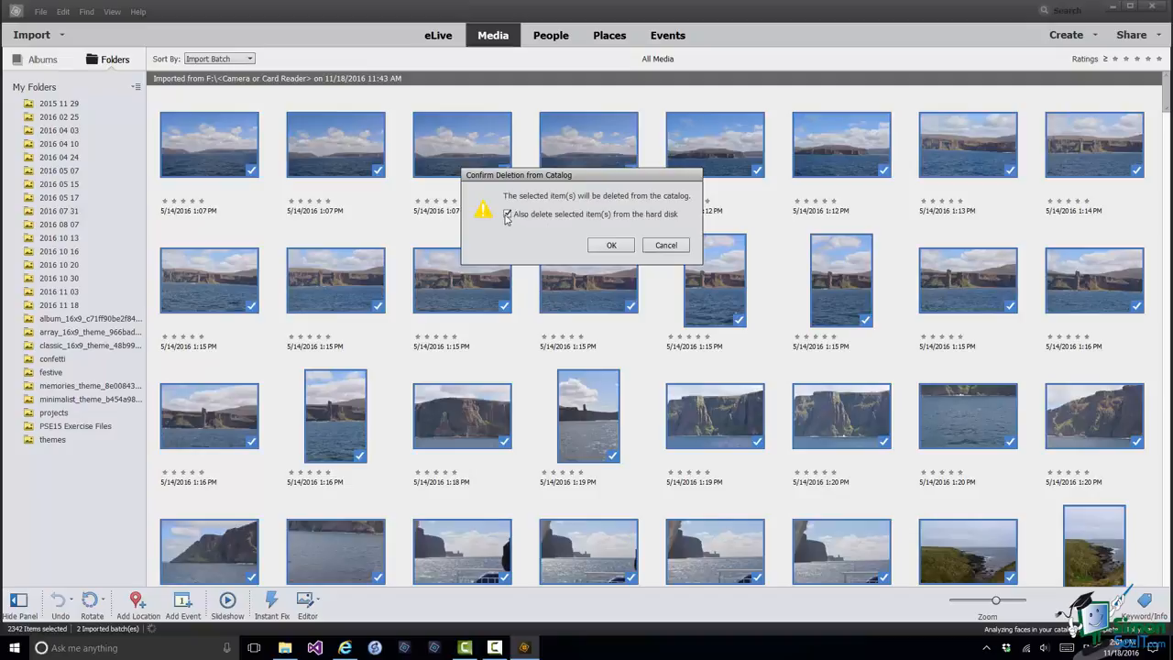
left_click(612, 248)
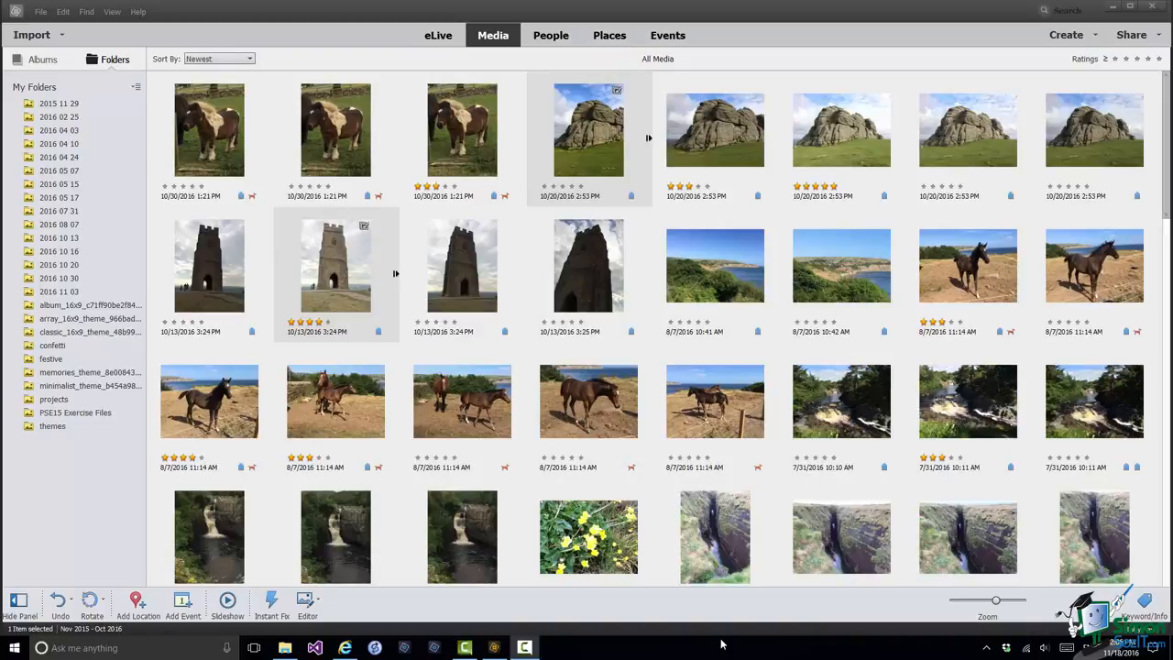
Open the advanced Photo Downloader for the card reader and set file renaming to Shot Date (yyyy mm dd) + Custom Name with "Redwing".
left_click(62, 37)
left_click(91, 87)
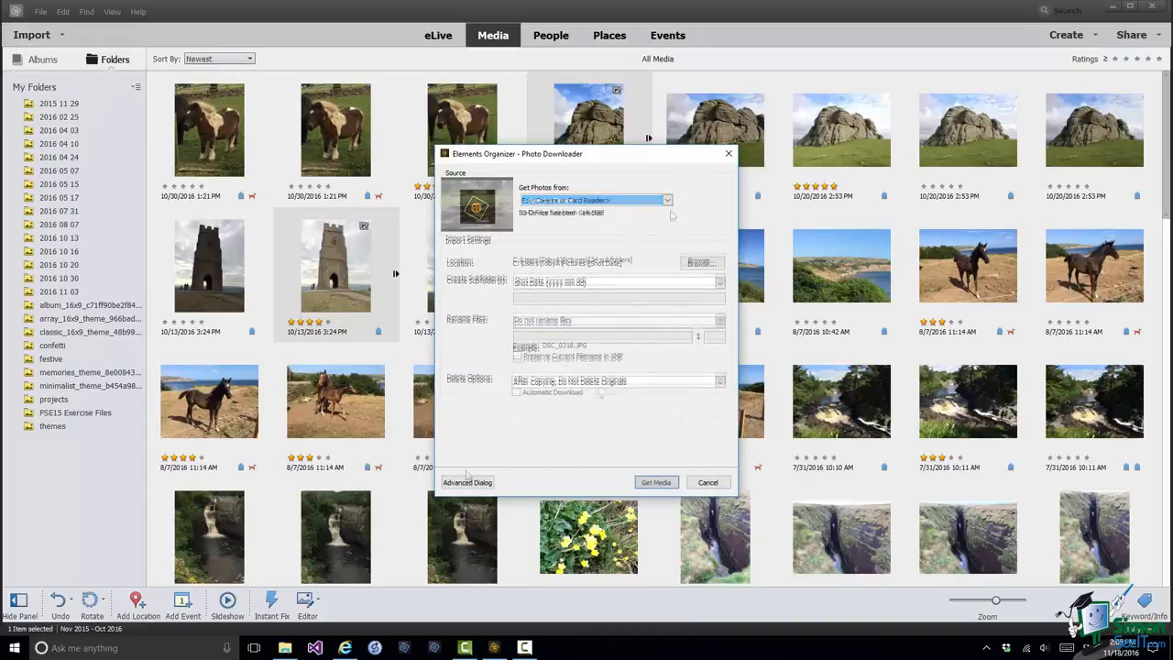
left_click(459, 486)
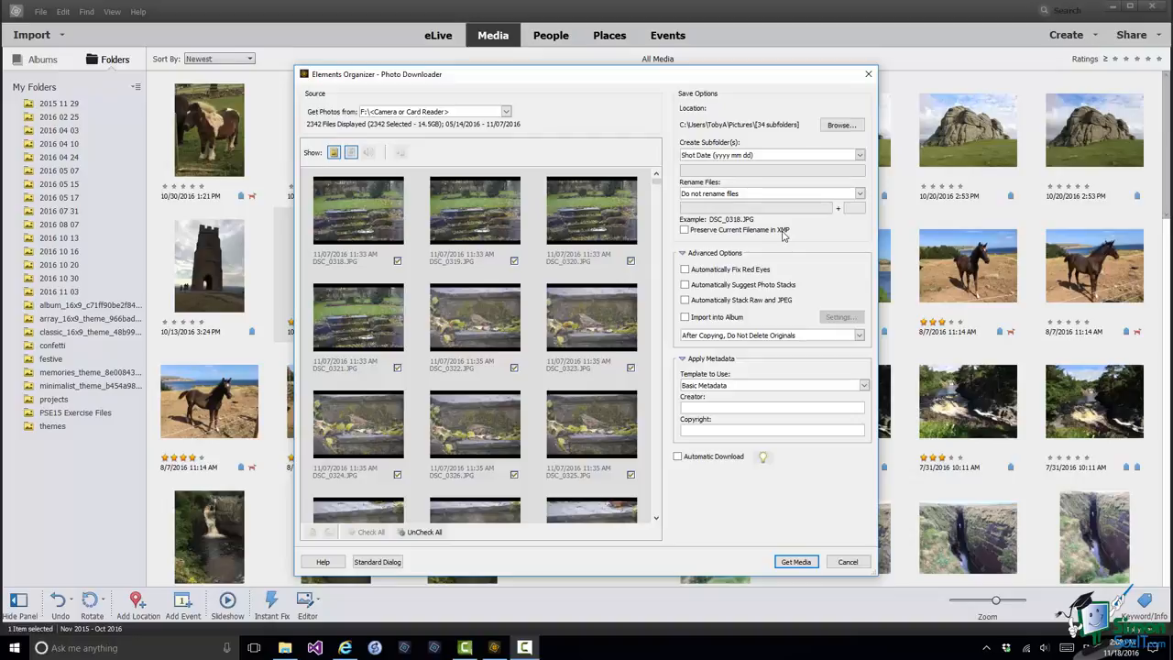
left_click(859, 194)
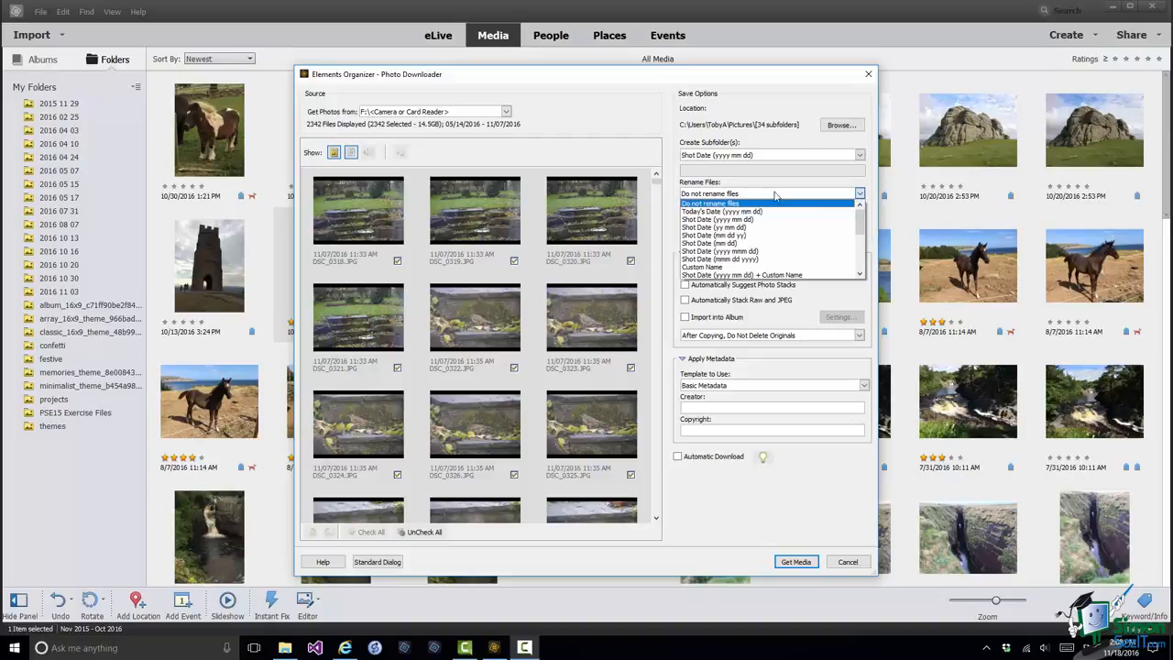
left_click(747, 275)
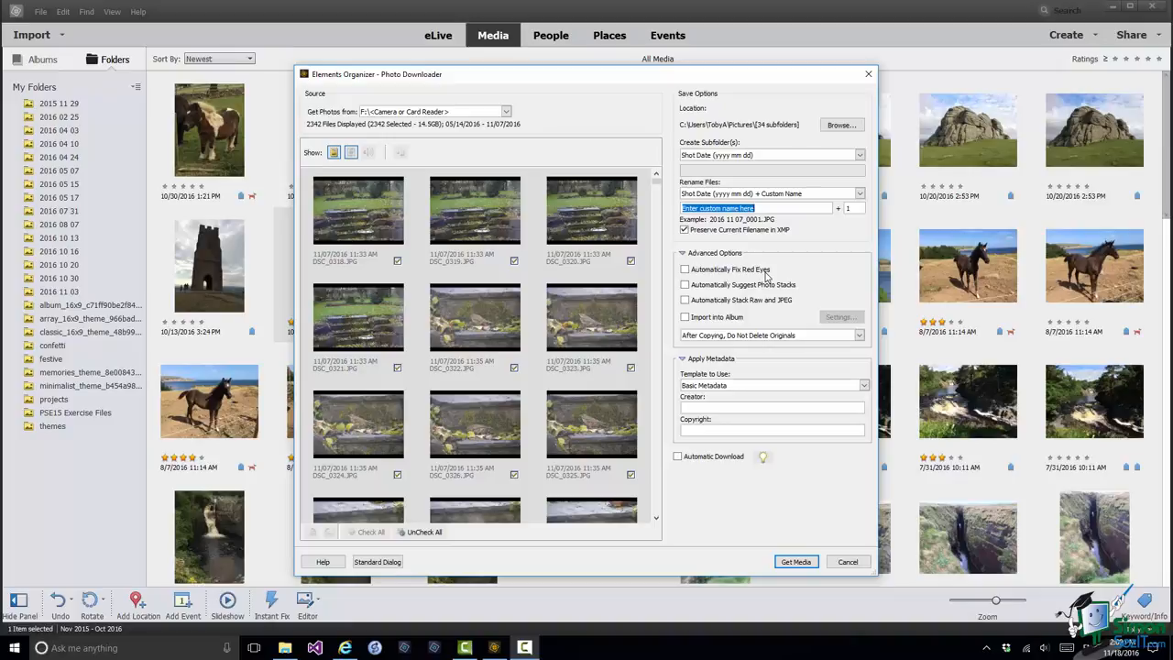
type("Redwing")
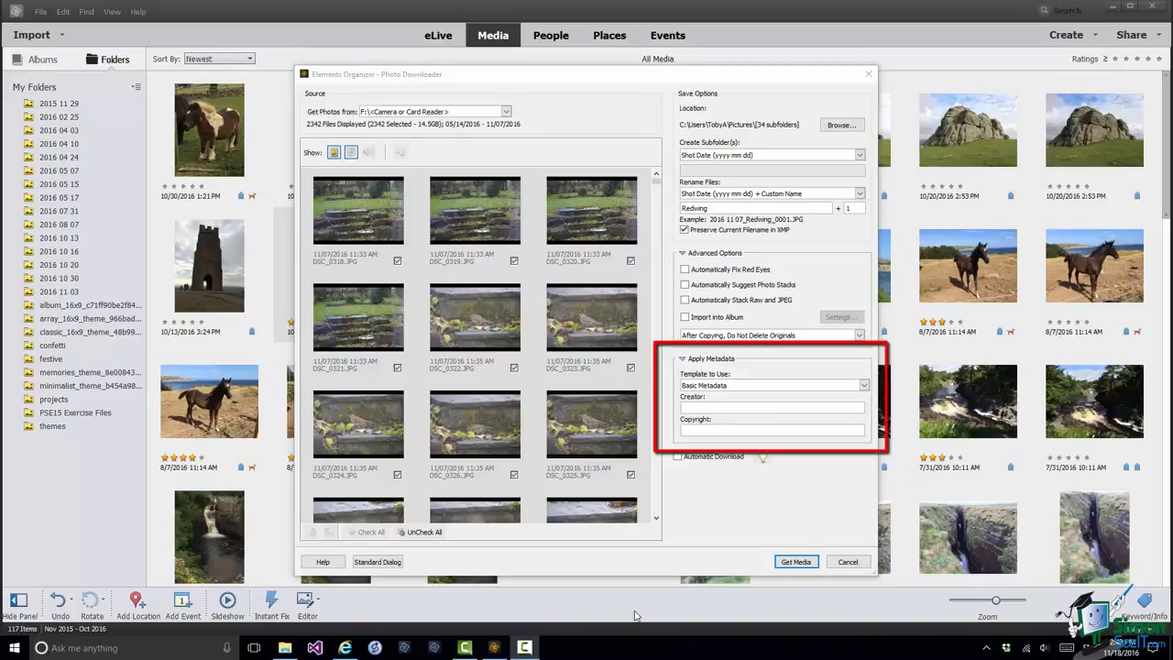
Fill in the Basic Metadata with the photographer's full name as Creator and the copyright holder's name followed by Inc 2016 as Copyright.
left_click(689, 407)
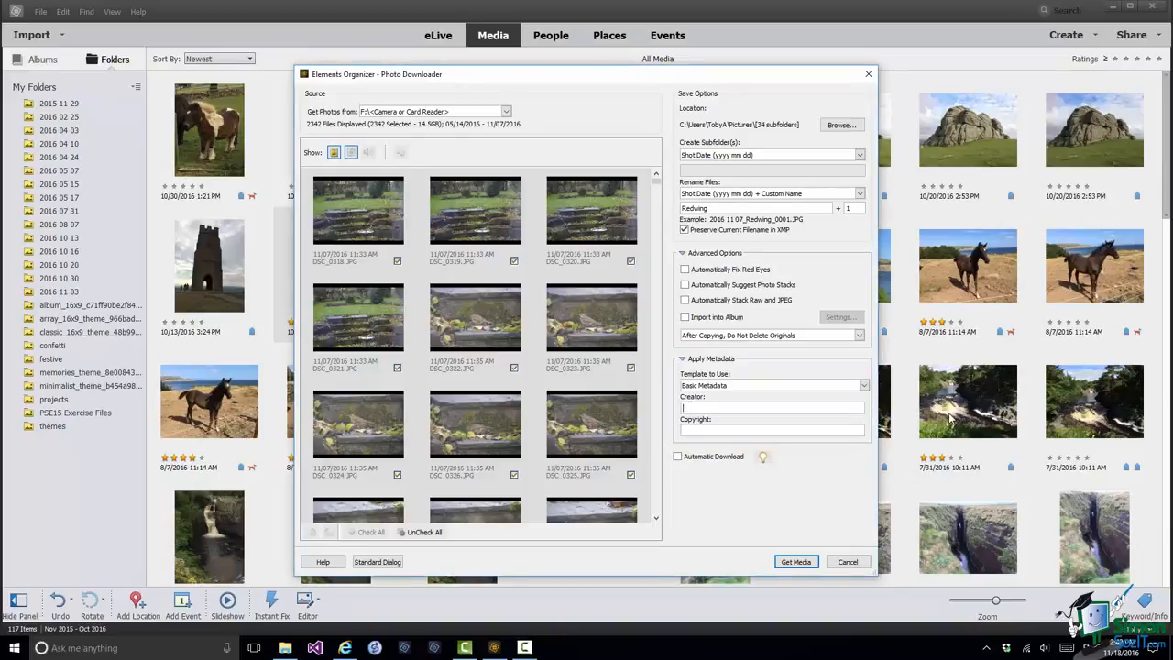
type("Toby Arnott")
type("To")
type("ny Arnott Inc 2016")
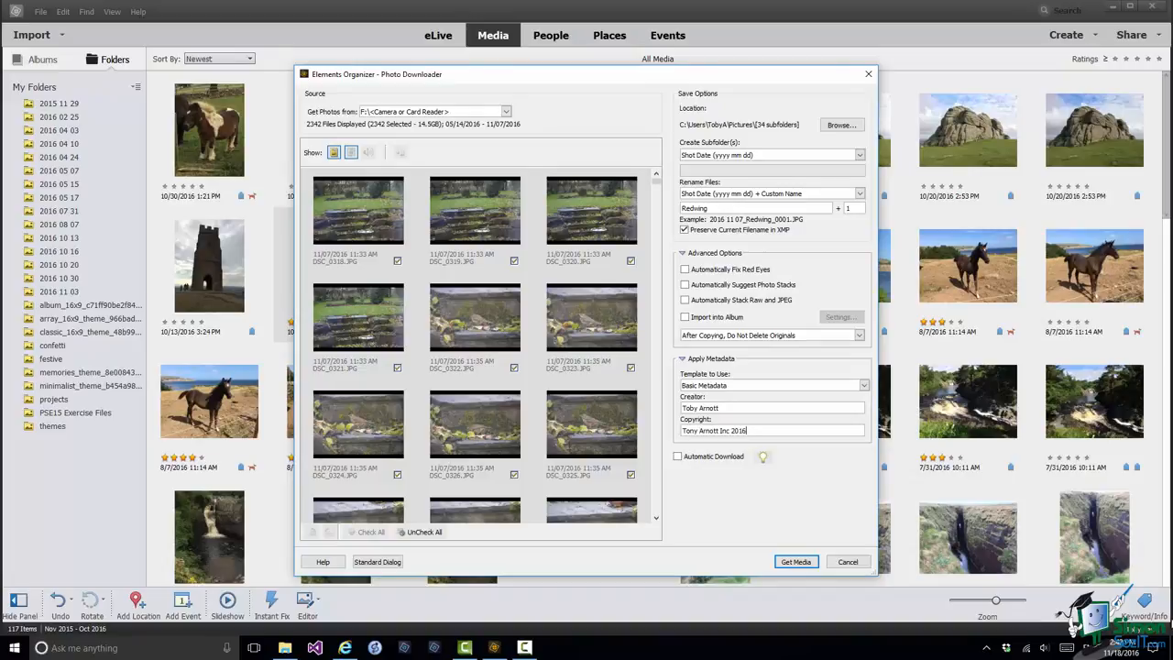
Uncheck all photos, check only DSC_0318.JPG through DSC_0334.JPG, and import them from the card.
left_click(425, 533)
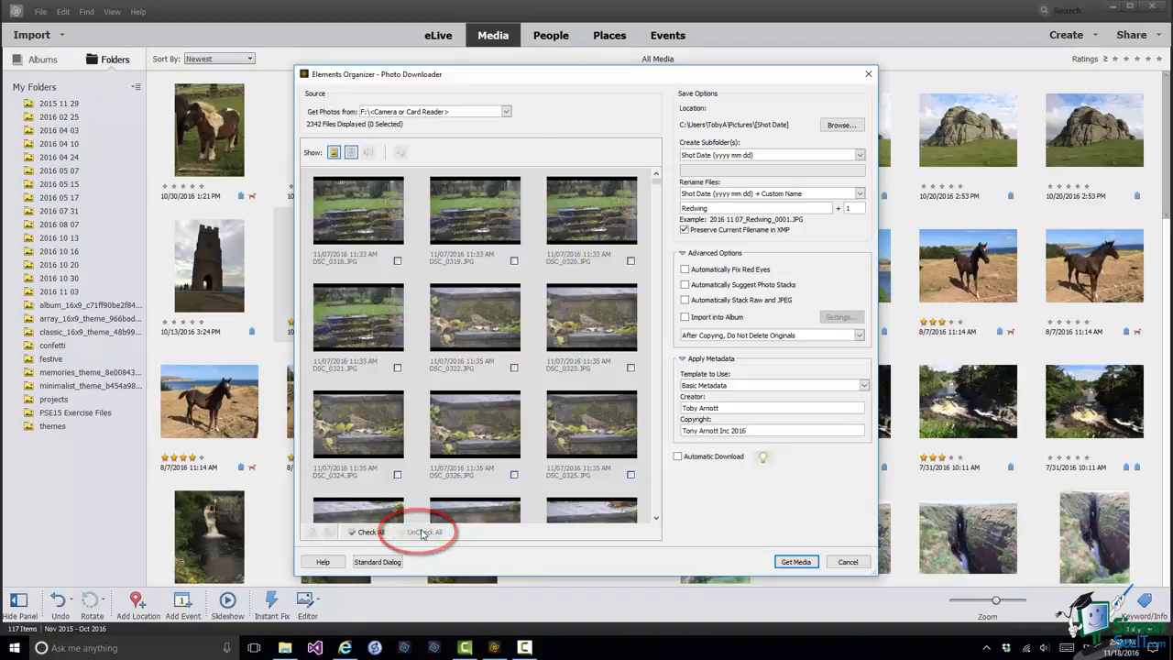
left_click(396, 261)
left_click(514, 261)
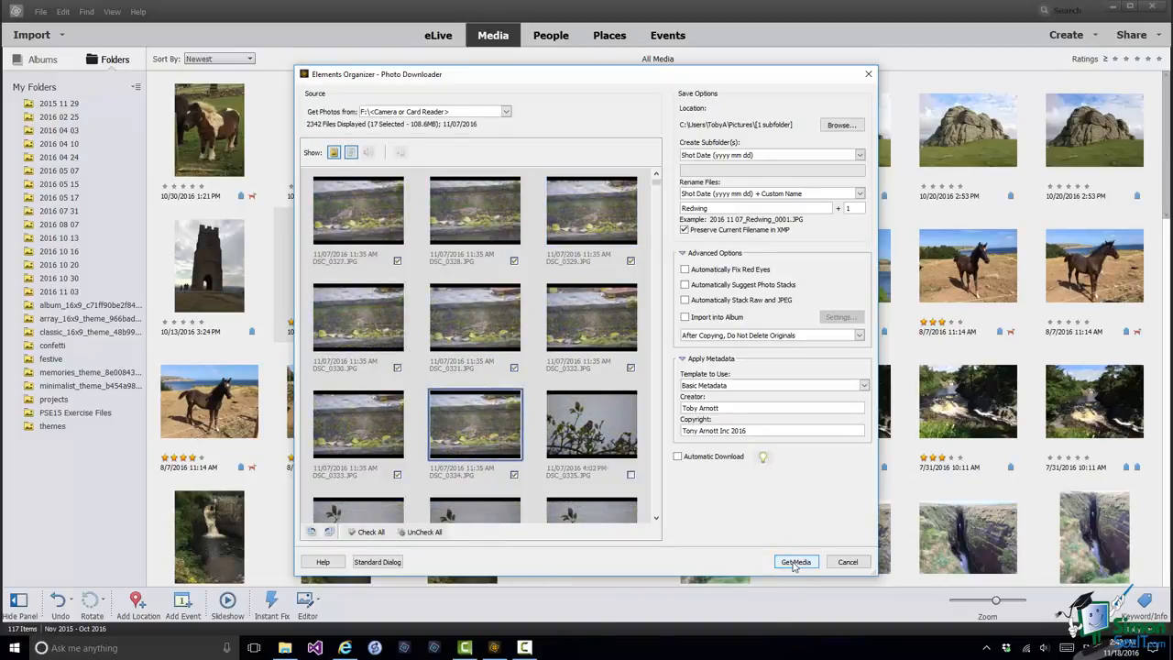
left_click(793, 561)
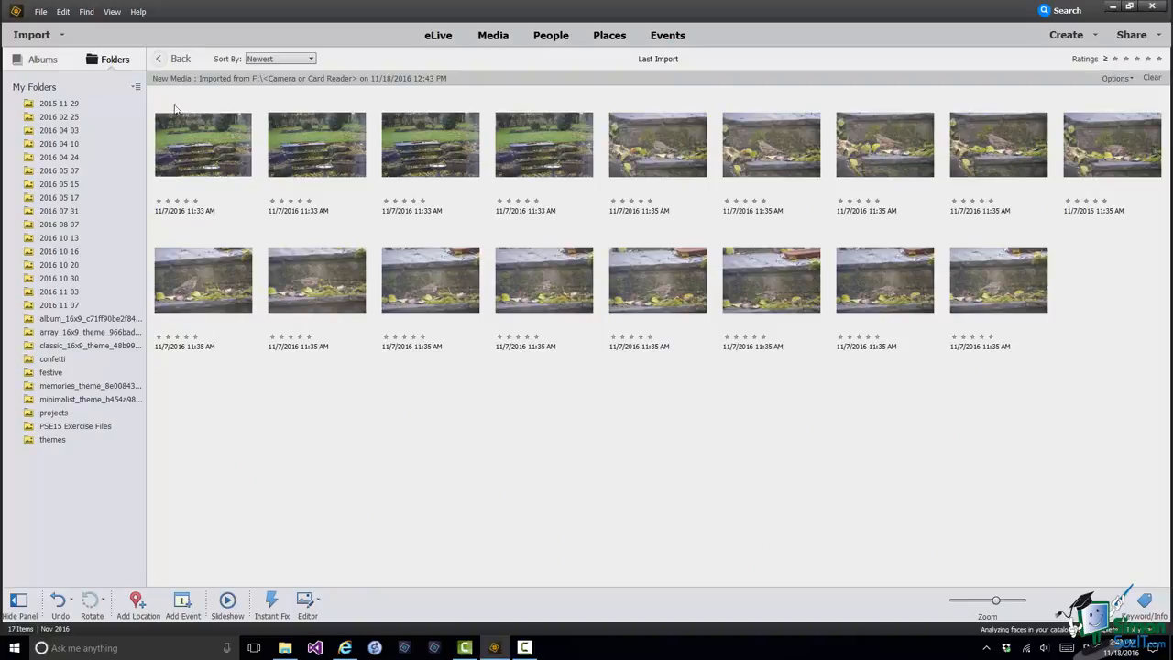
Examine the metadata and general information of the first imported photo, including its file name, author and copyright.
left_click(207, 140)
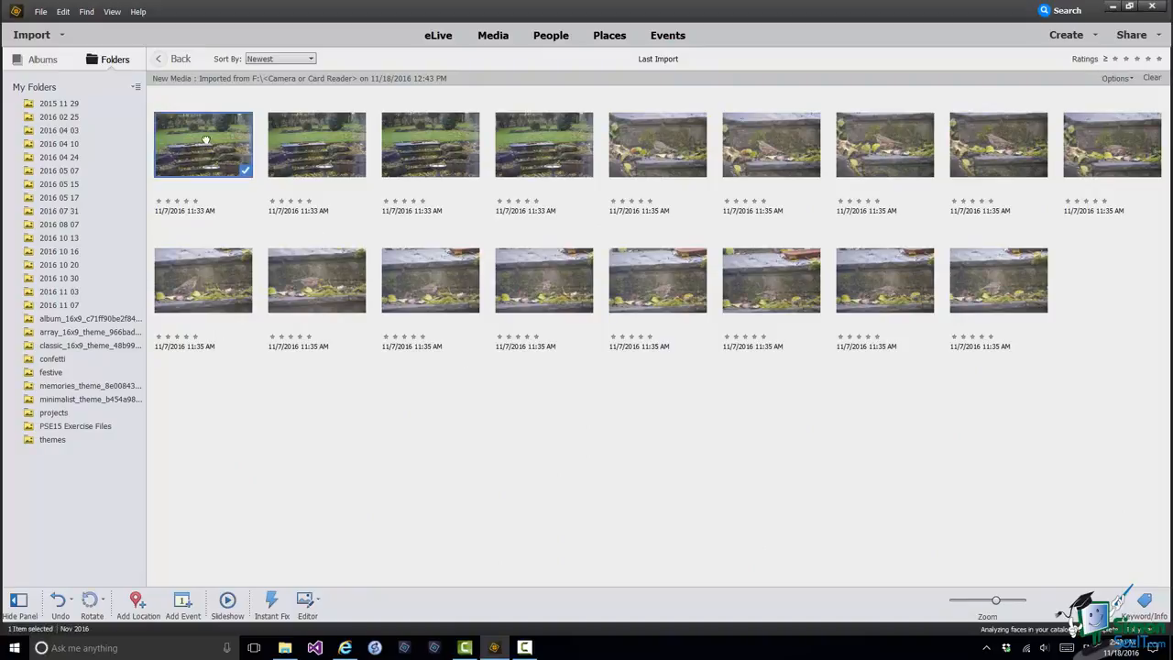
left_click(1145, 602)
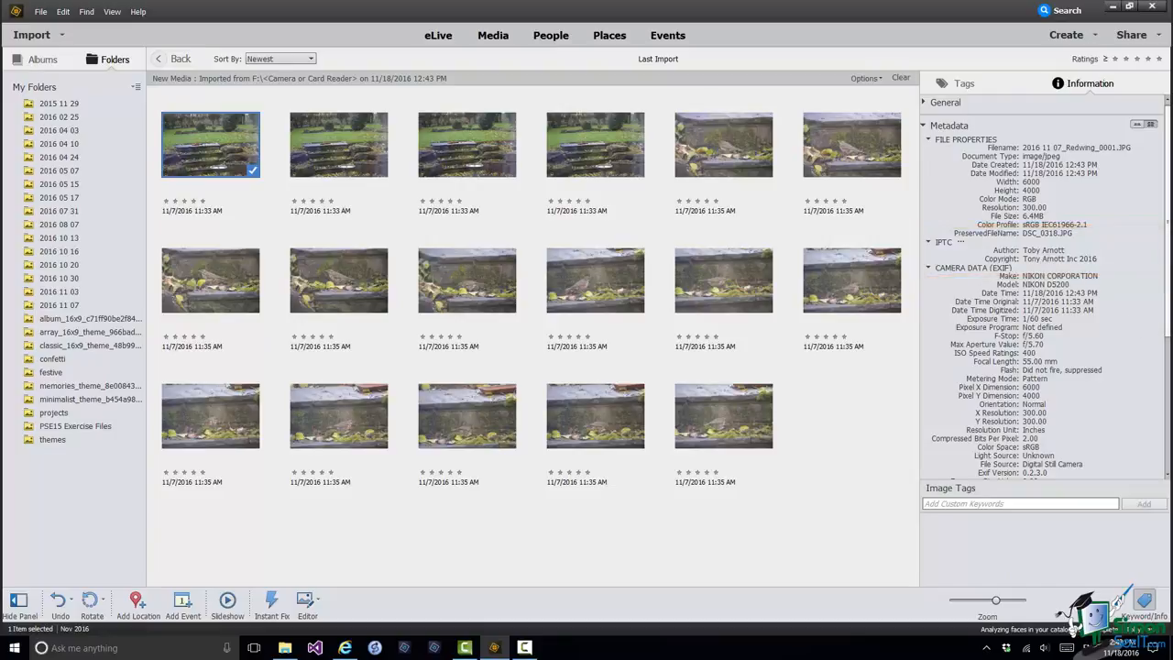
left_click(924, 103)
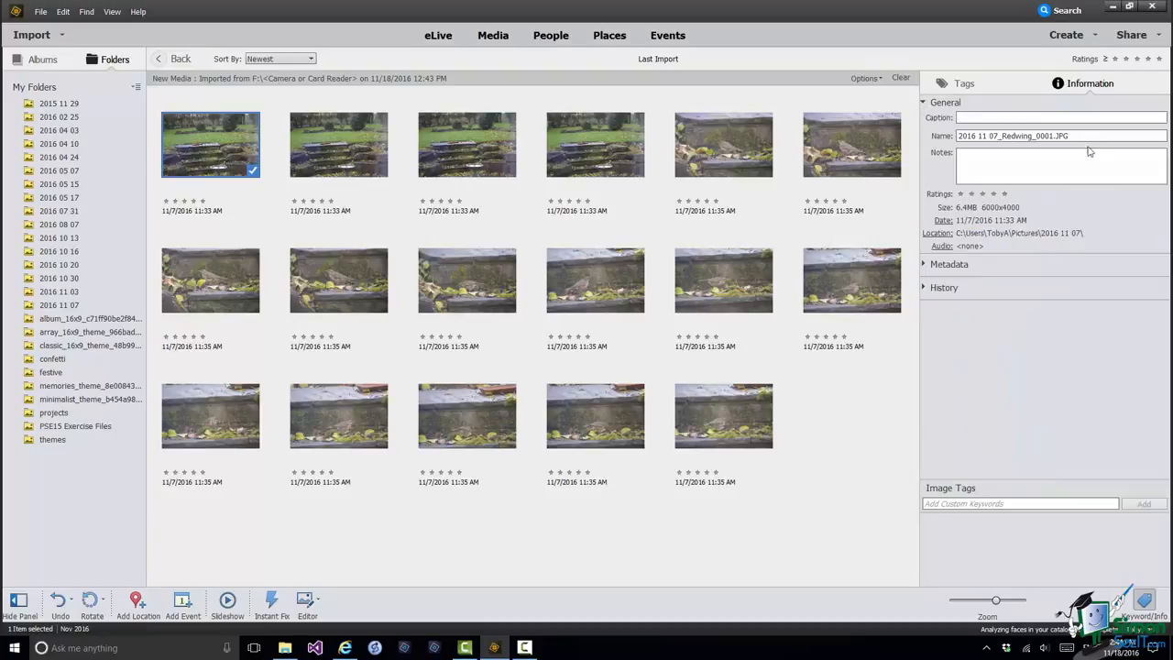